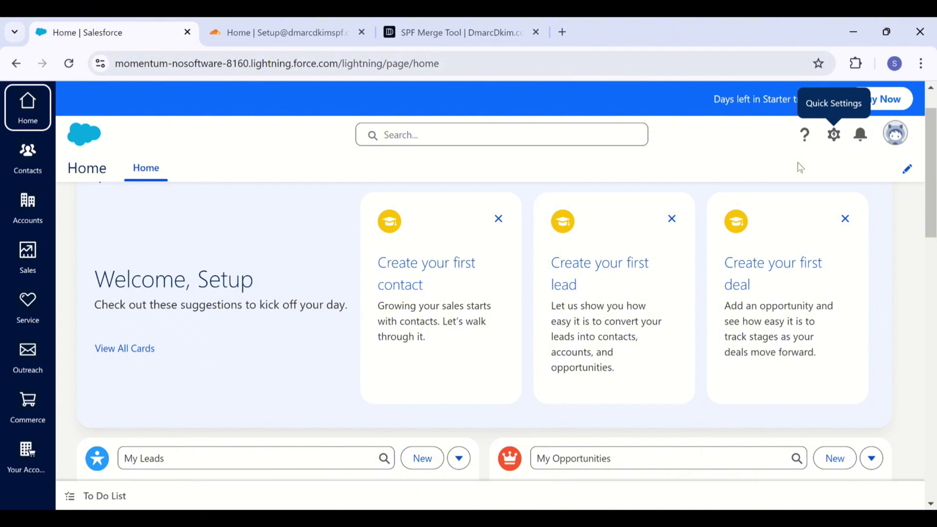
Step: Go from the gear menu to Setup > Email > DKIM Keys and open the Create a DKIM Key form
click(836, 139)
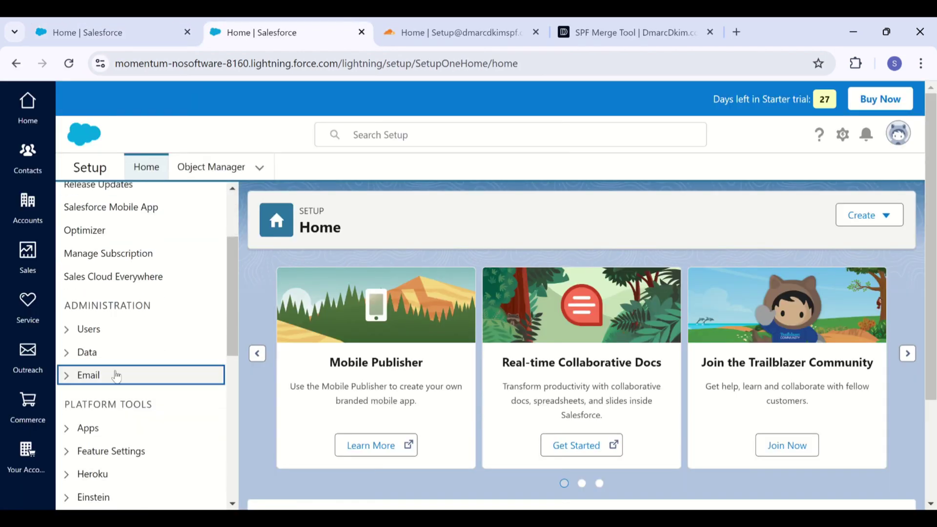
click(87, 377)
click(121, 400)
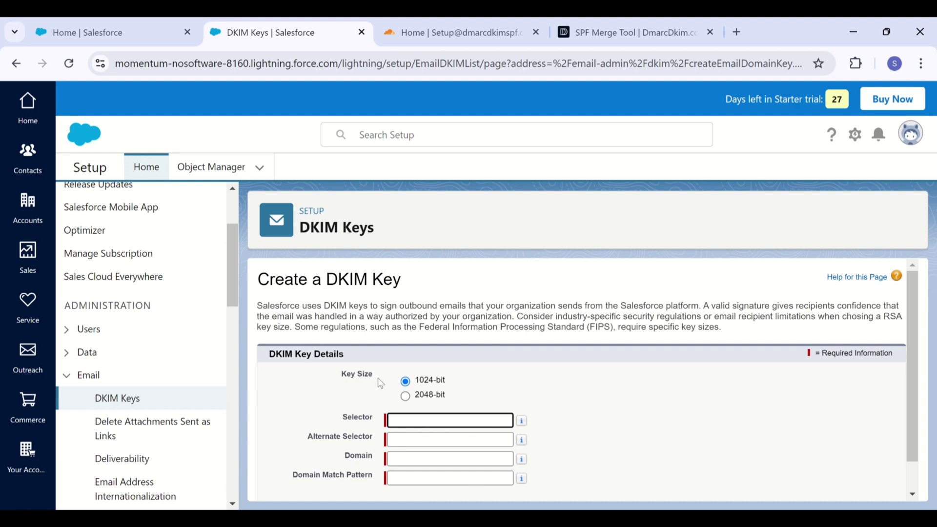
Step: Save a 2048-bit DKIM key with selectors sf1/sf2 and domain and match pattern dmarcdkimspf.com
click(407, 396)
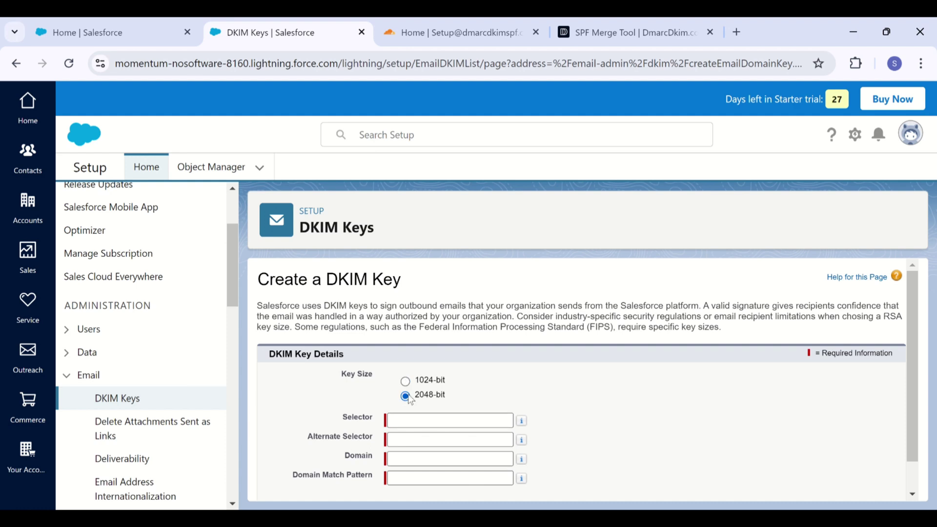
click(403, 420)
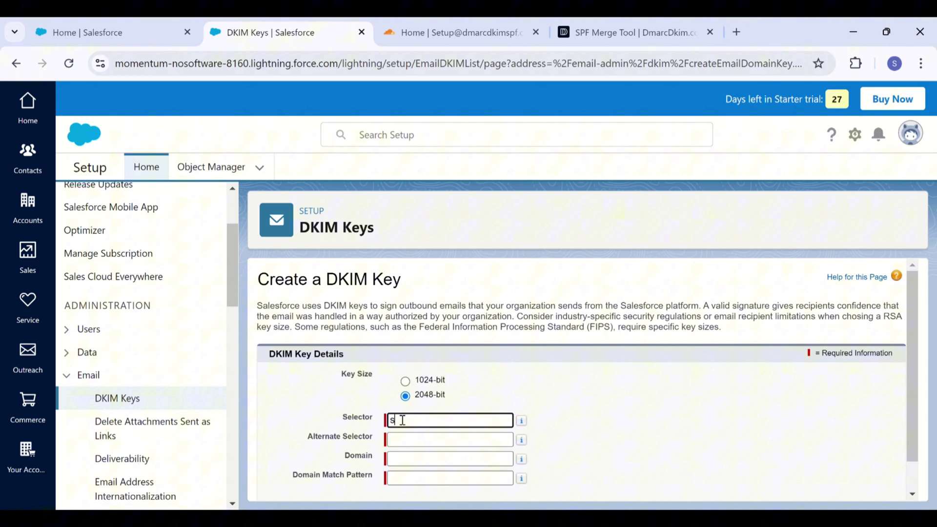
click(407, 437)
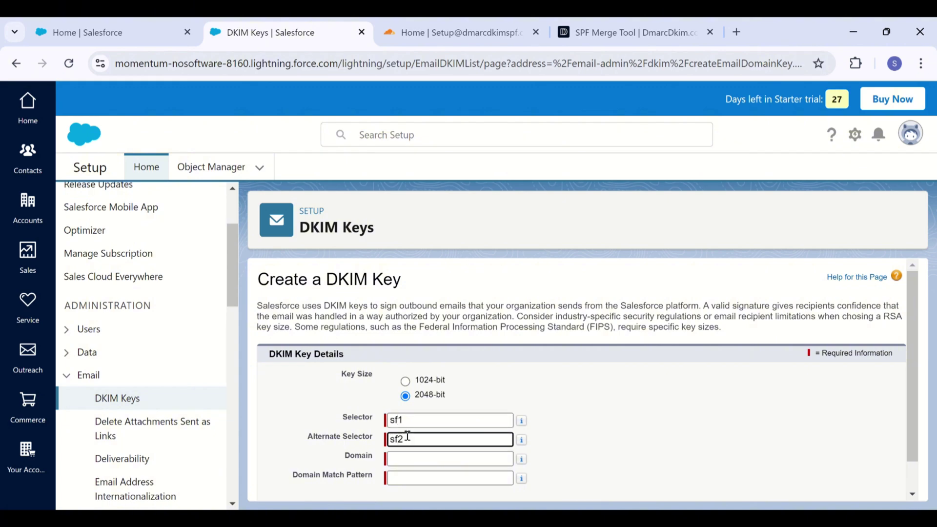
click(414, 458)
text(dmarcdkimspf.com)
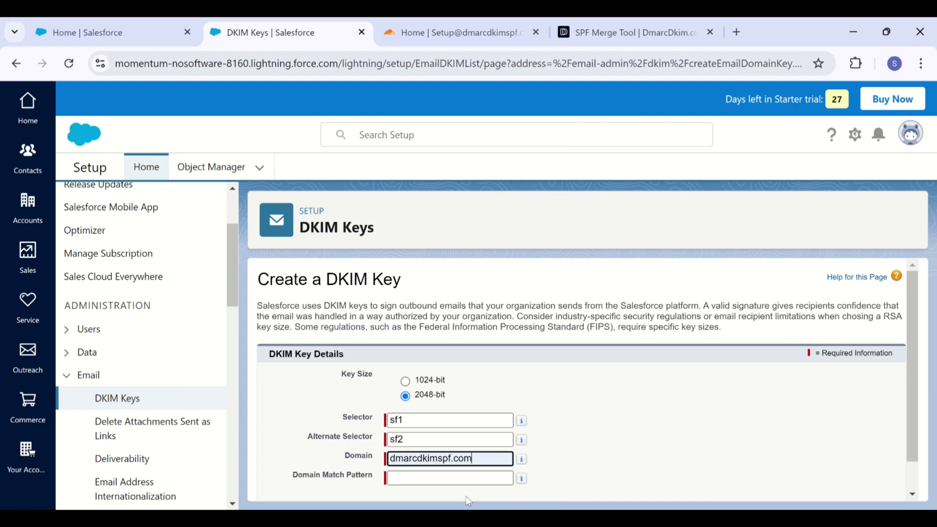
click(449, 479)
text(dmarcdkimspf.com)
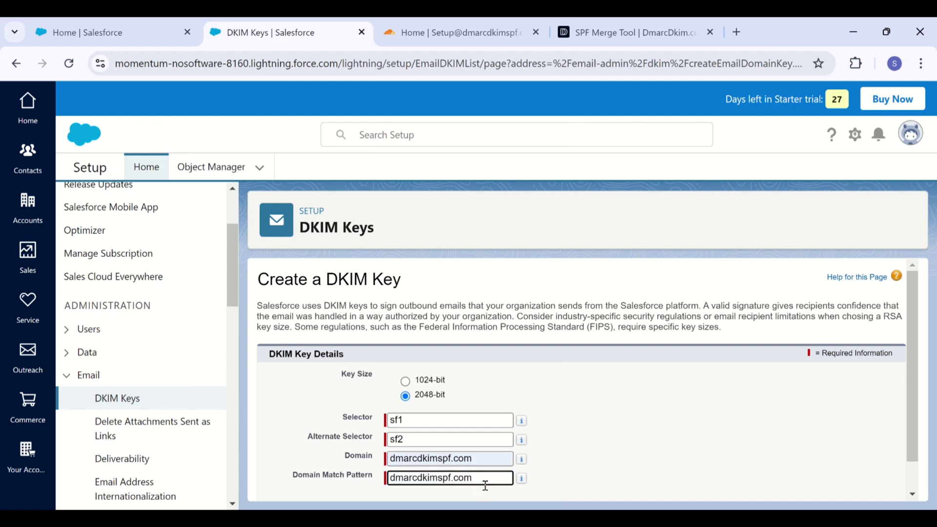
click(549, 484)
scroll(548, 484, down, 1)
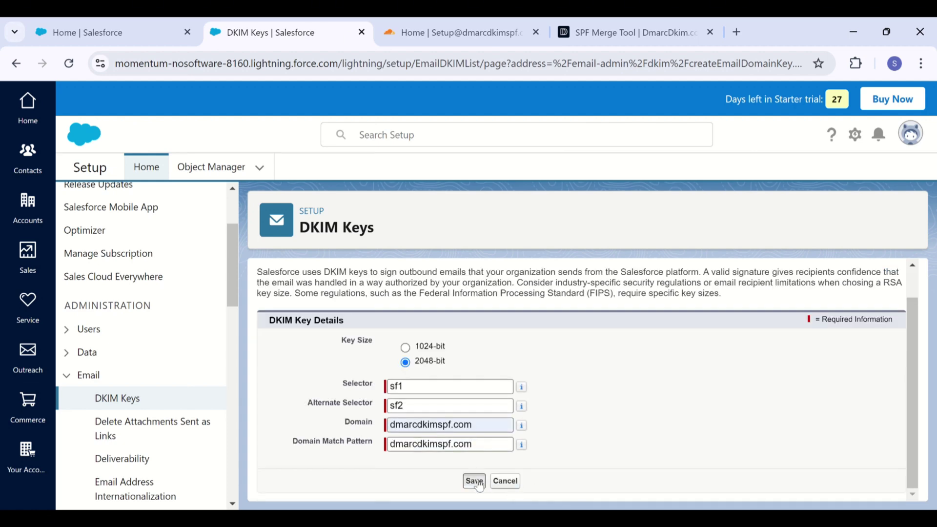
click(474, 481)
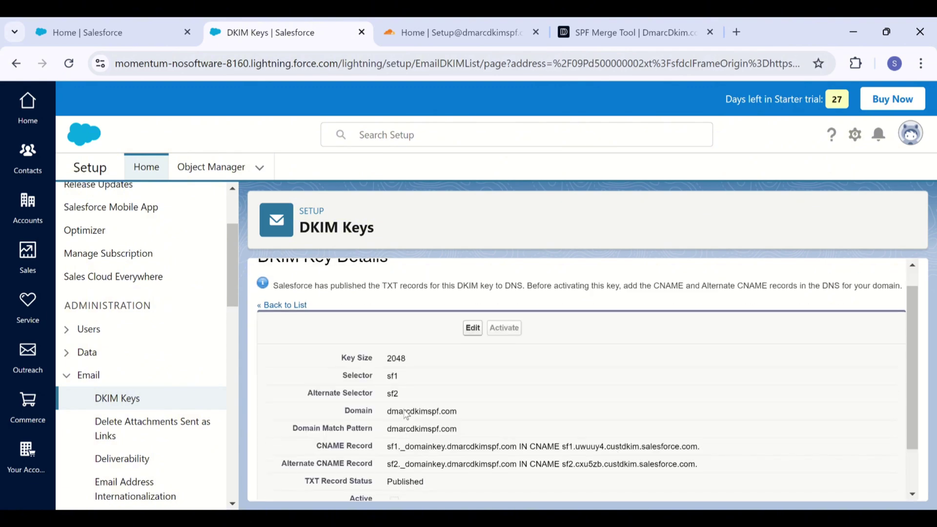
scroll(406, 415, down, 2)
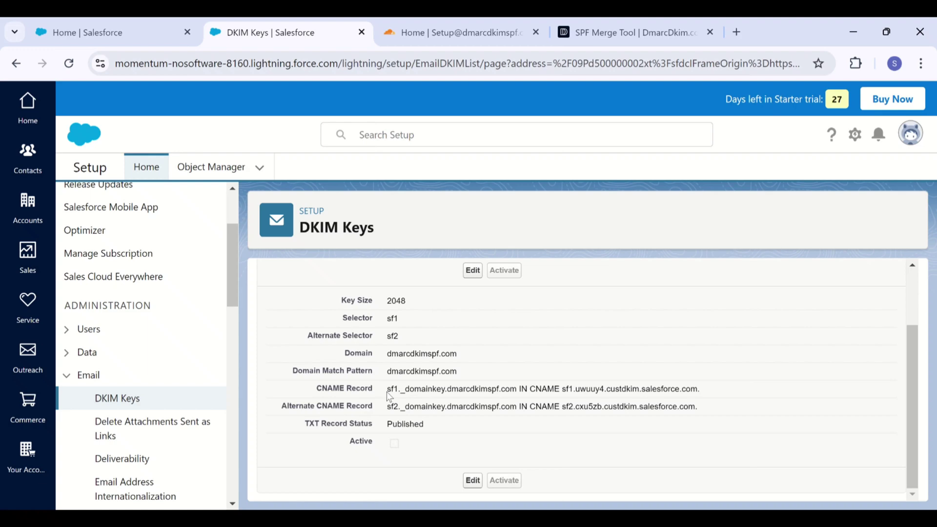
Step: Switch to Cloudflare and open DNS > Records for dmarcdkimspf.com
click(496, 19)
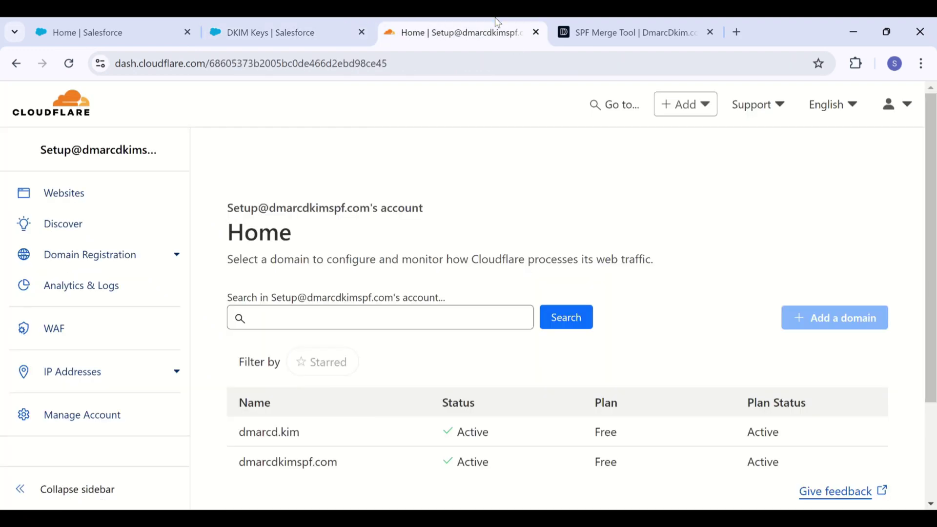
click(360, 465)
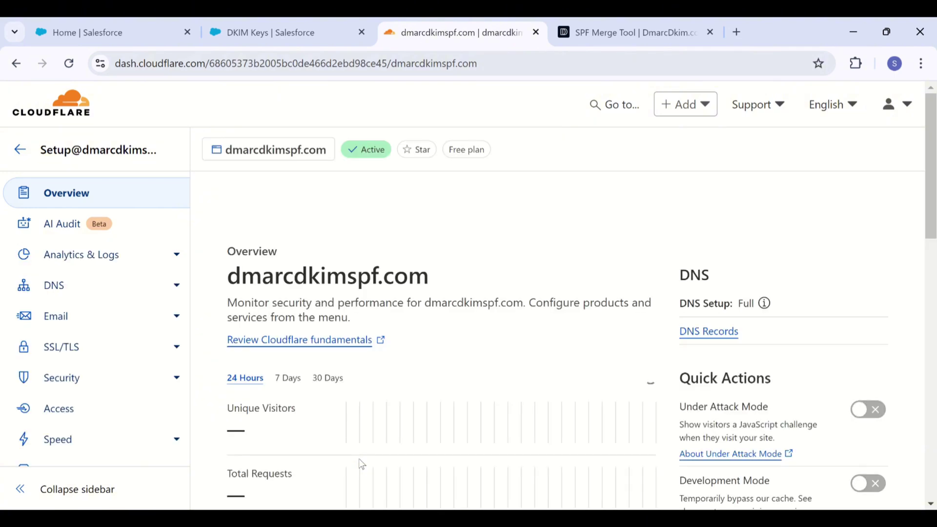
click(103, 295)
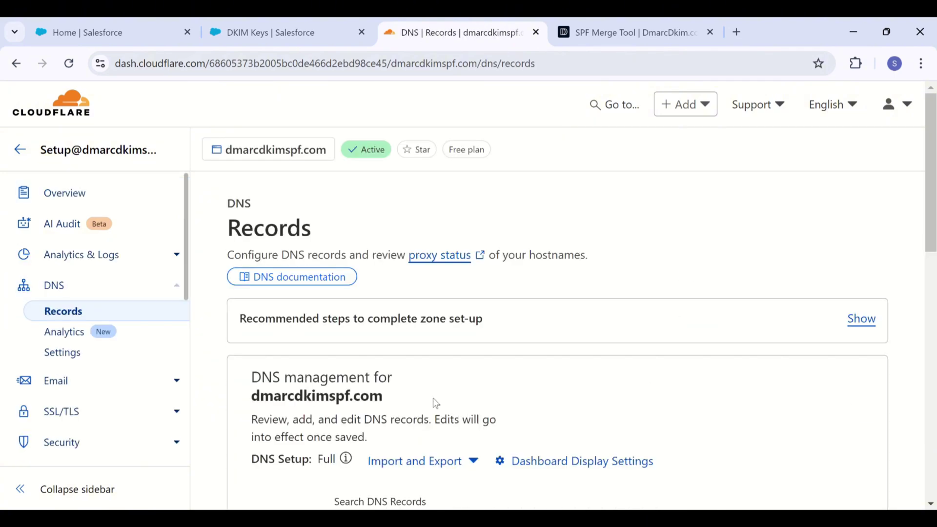
scroll(432, 397, down, 5)
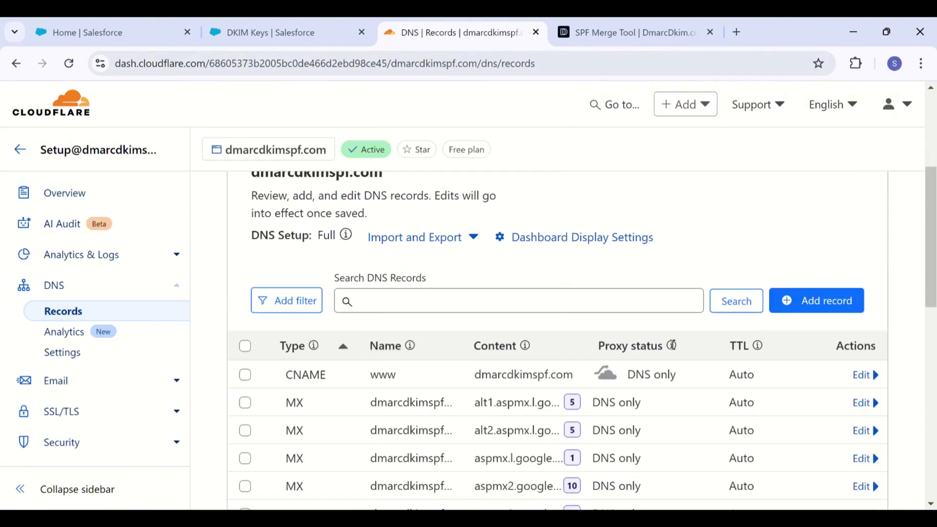
Step: Start a new Cloudflare CNAME record named with the sf1._domainkey host copied from Salesforce
click(851, 305)
scroll(329, 240, down, 4)
click(266, 226)
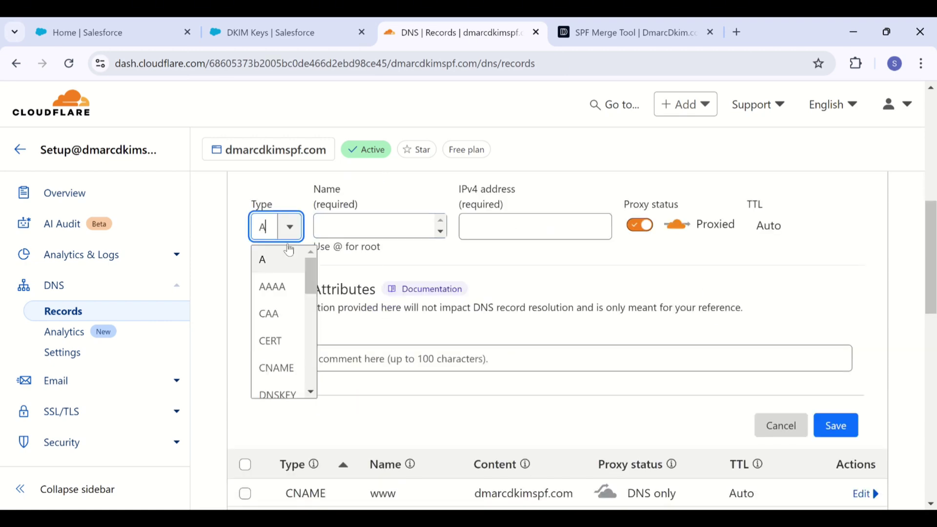
click(287, 367)
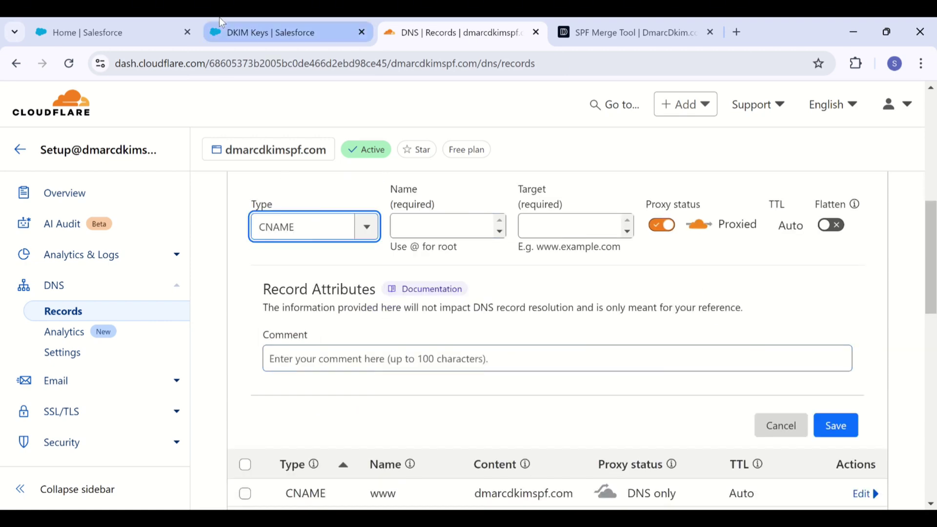
click(220, 27)
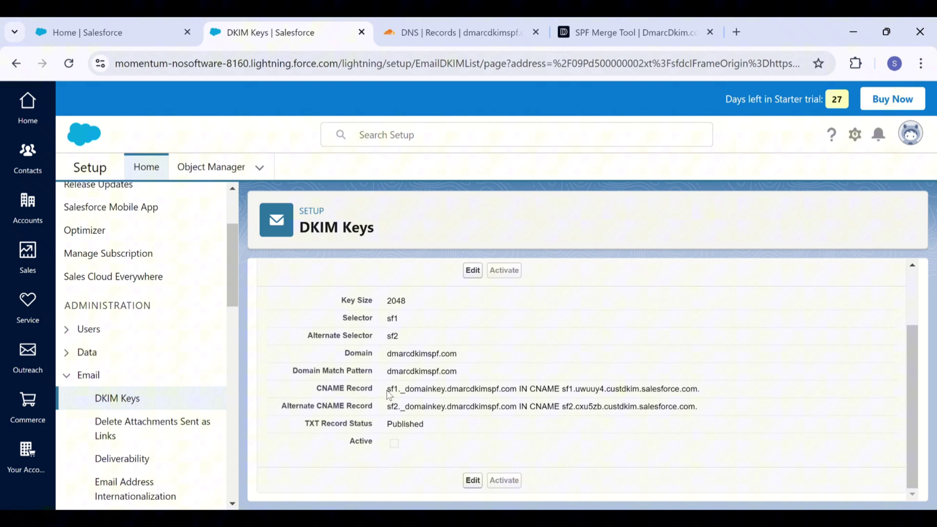
drag(386, 389, 516, 390)
key(ctrl+c)
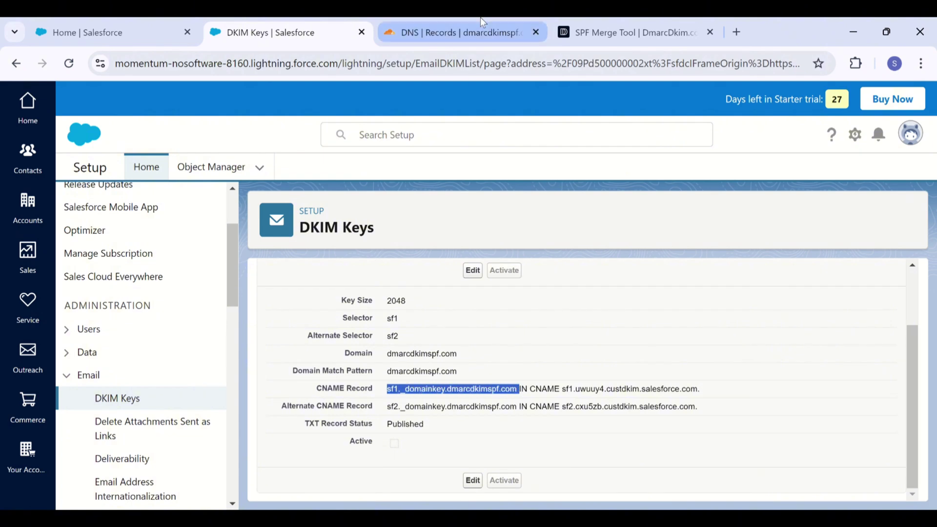
click(481, 24)
click(439, 220)
click(439, 219)
key(ctrl+v)
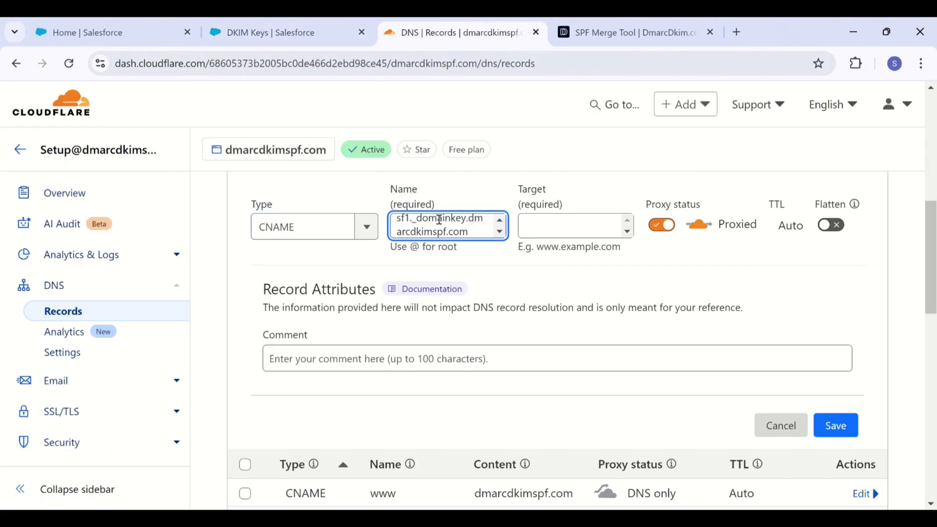
Step: Point the sf1 record to its Salesforce custdkim target, set DNS only, and save it
click(278, 27)
drag(561, 389, 701, 389)
key(ctrl+c)
click(439, 32)
click(569, 233)
key(ctrl+v)
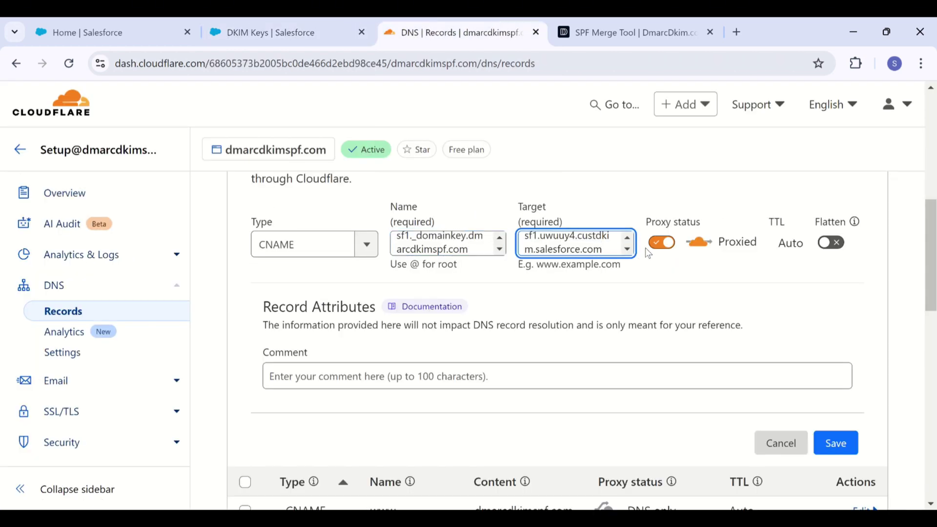
click(663, 242)
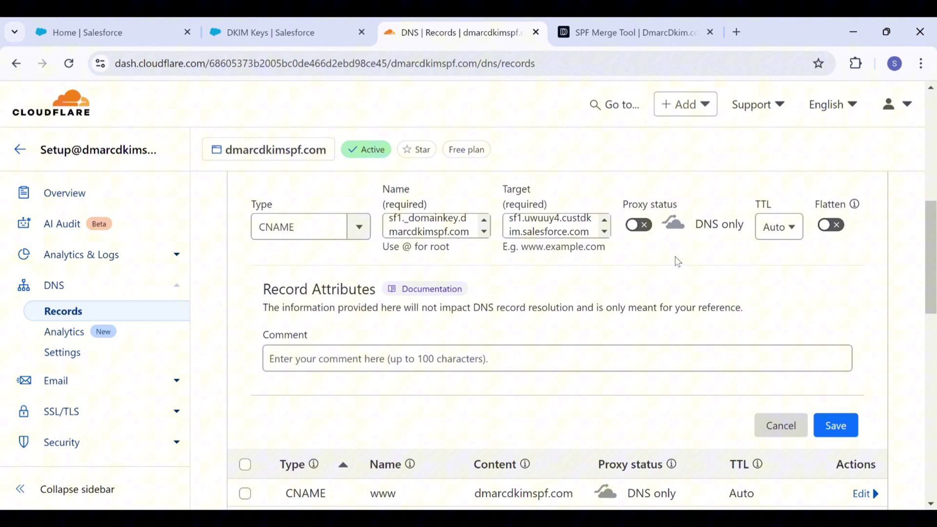
click(836, 423)
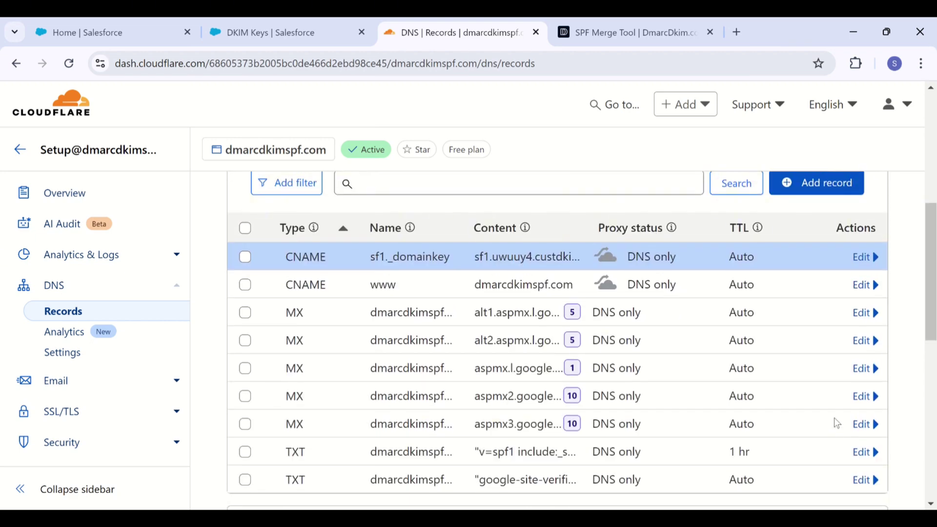
Step: Start a second CNAME record named with the sf2._domainkey host copied from Salesforce
click(817, 187)
click(278, 433)
click(288, 32)
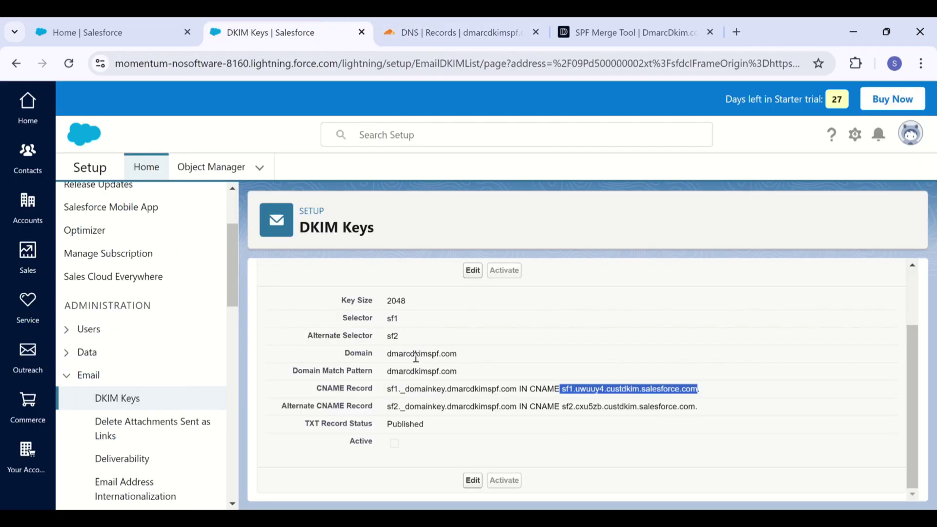
drag(388, 405, 697, 407)
key(ctrl+c)
click(459, 32)
click(429, 290)
key(ctrl+v)
Step: Point the sf2 record to its Salesforce custdkim target, set DNS only, and save it
click(288, 33)
key(ctrl+c)
click(458, 32)
click(551, 292)
key(ctrl+v)
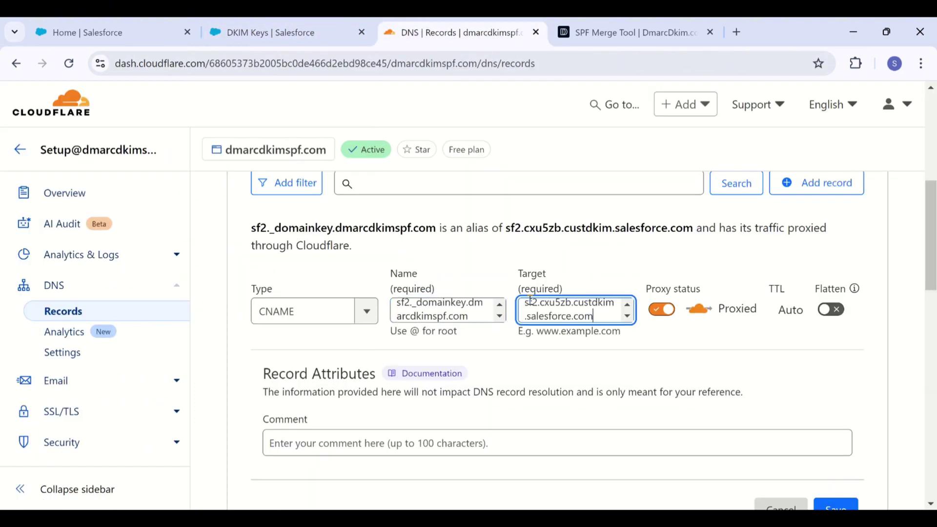
click(638, 291)
click(833, 494)
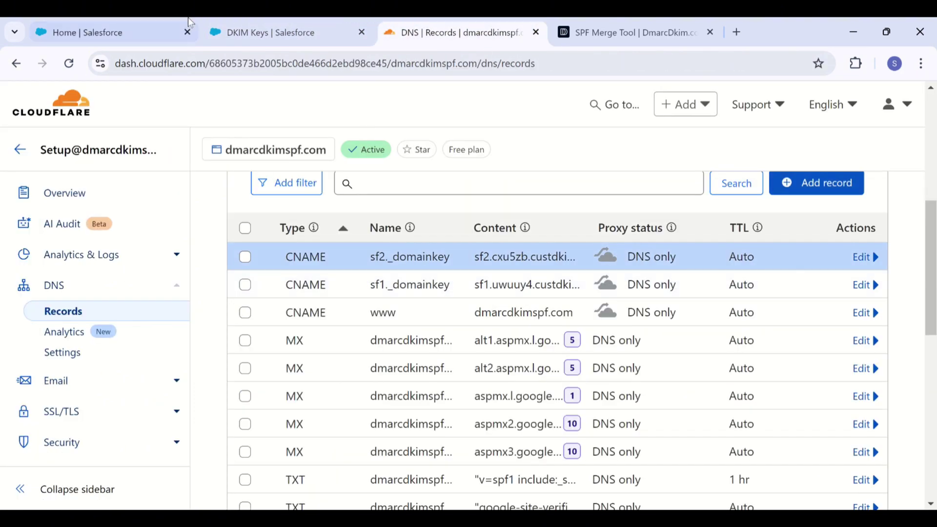
Step: Reload the dmarcdkimspf.com DKIM key details, then activate the key and confirm
click(188, 33)
click(117, 32)
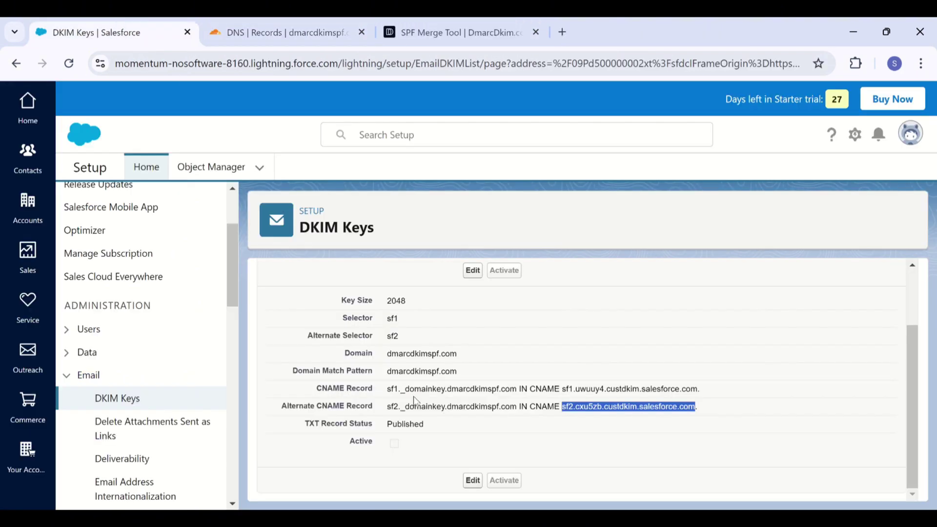
click(439, 430)
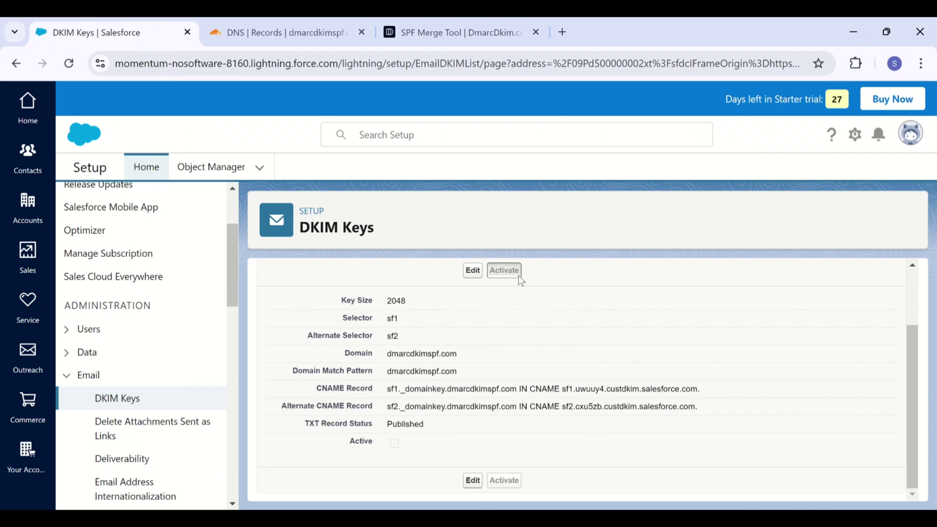
click(70, 68)
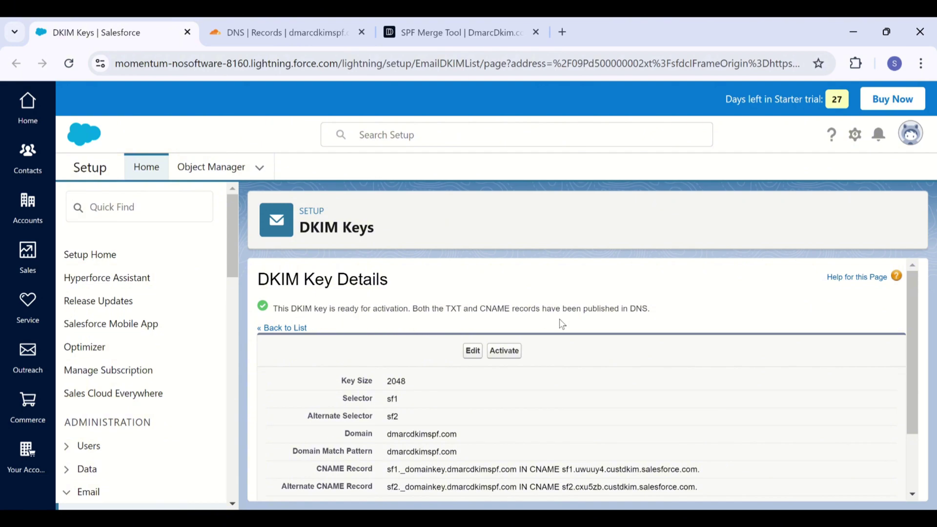
scroll(562, 324, down, 1)
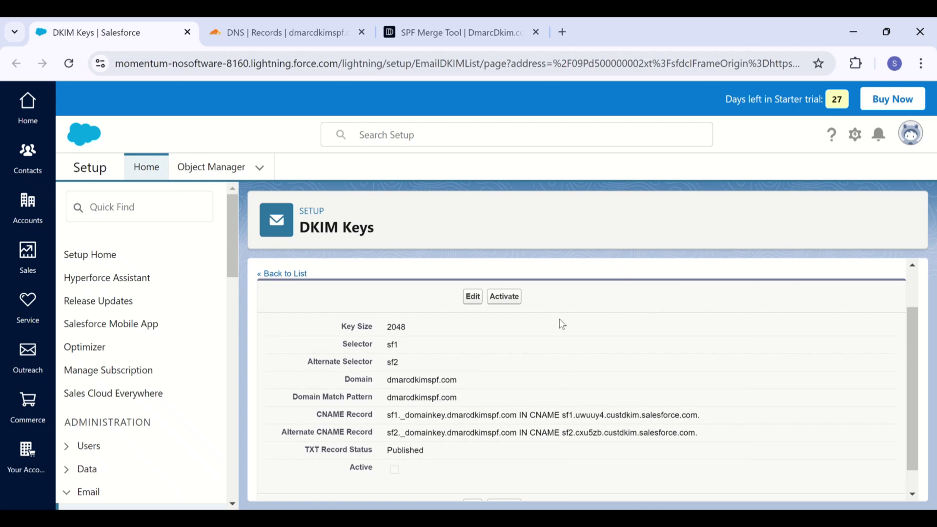
click(507, 296)
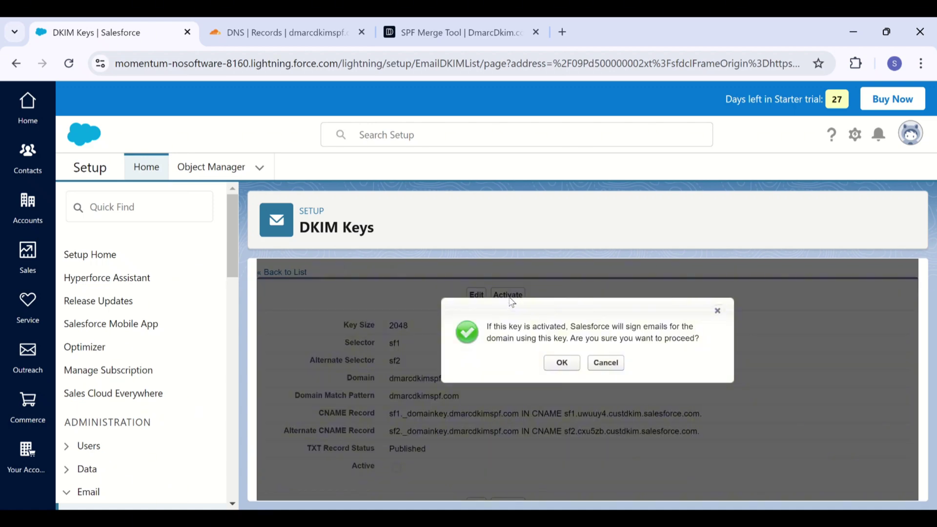
click(546, 363)
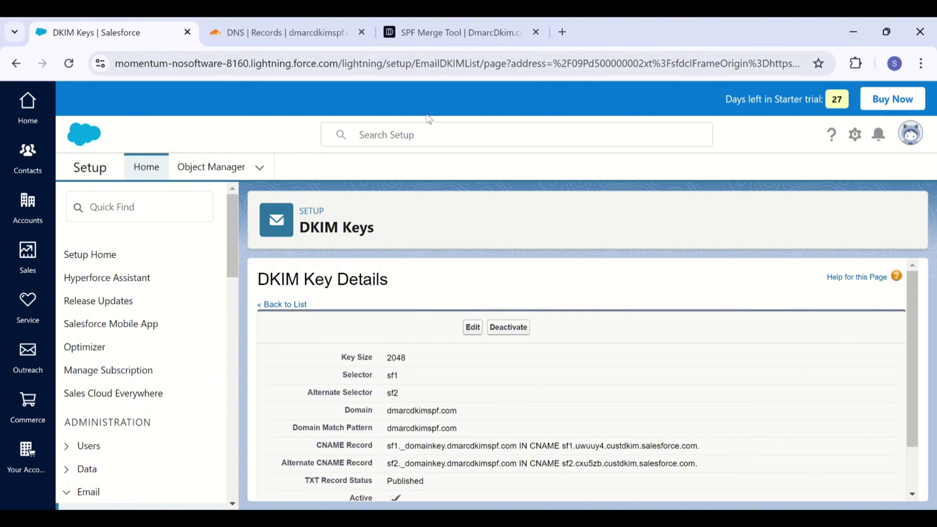
Step: Open the DMARCDKIM.com Salesforce guide and select its SPF value v=spf1 include:_spf.salesforce.com ~all
click(445, 25)
scroll(576, 371, down, 8)
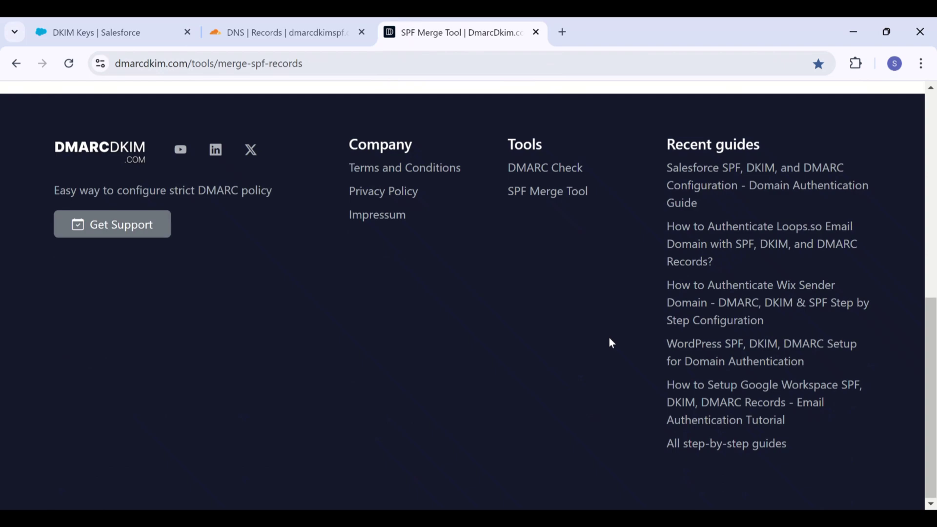
click(681, 199)
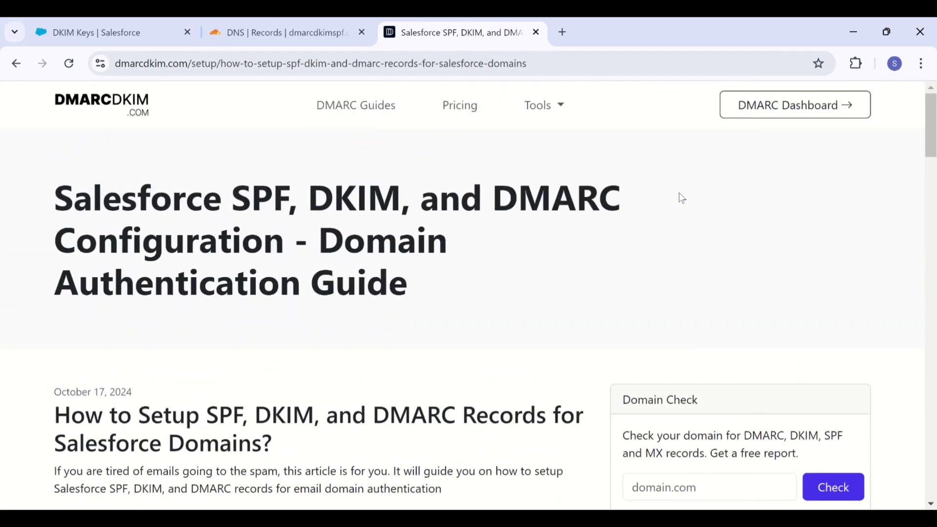
scroll(211, 313, down, 8)
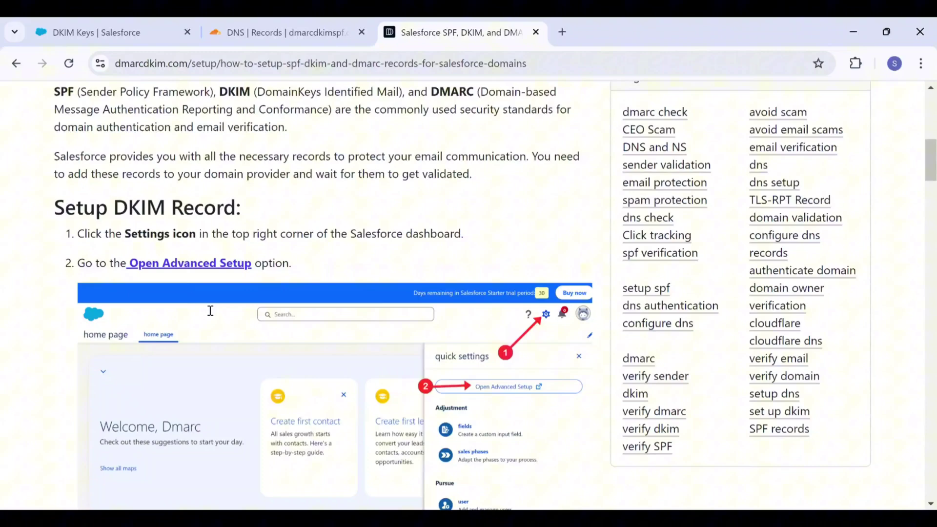
scroll(210, 311, down, 20)
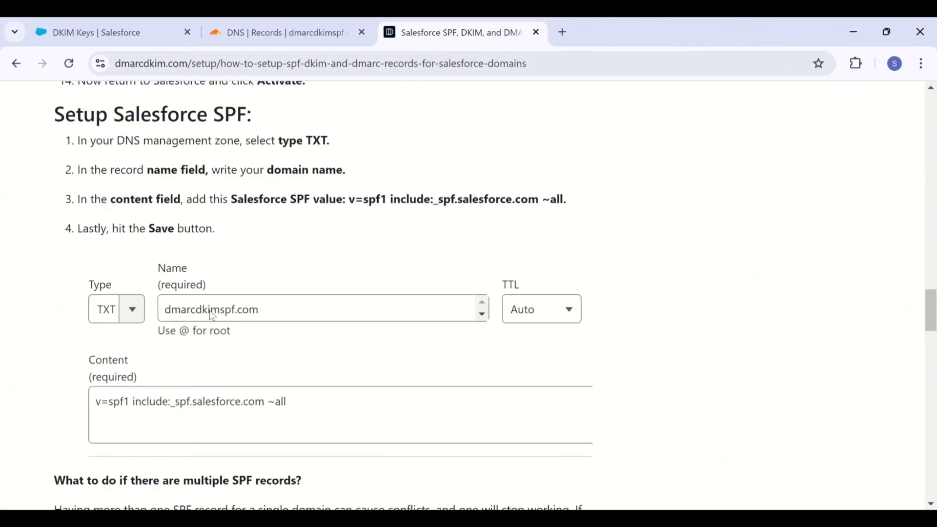
drag(349, 199, 565, 201)
Step: Add a TXT record named dmarcdkimspf.com with content v=spf1 include:_spf.salesforce.com ~all
click(275, 32)
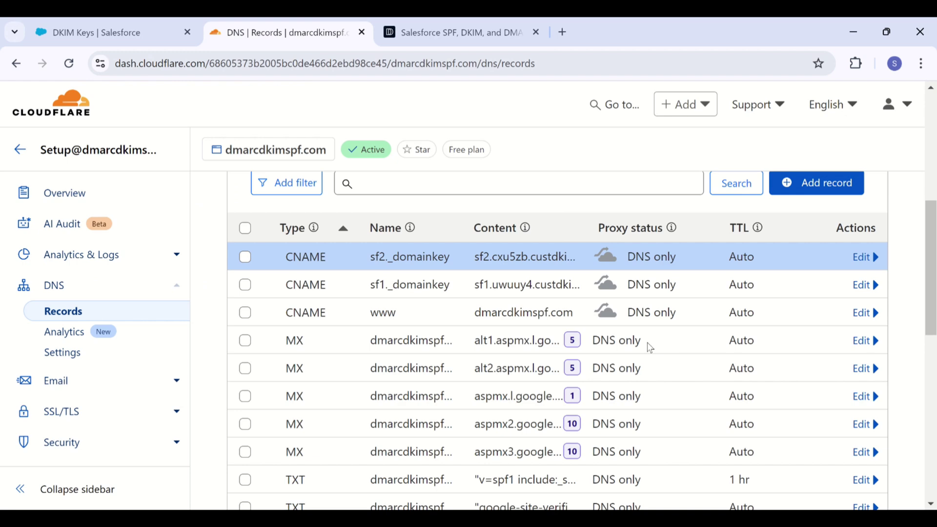
click(801, 188)
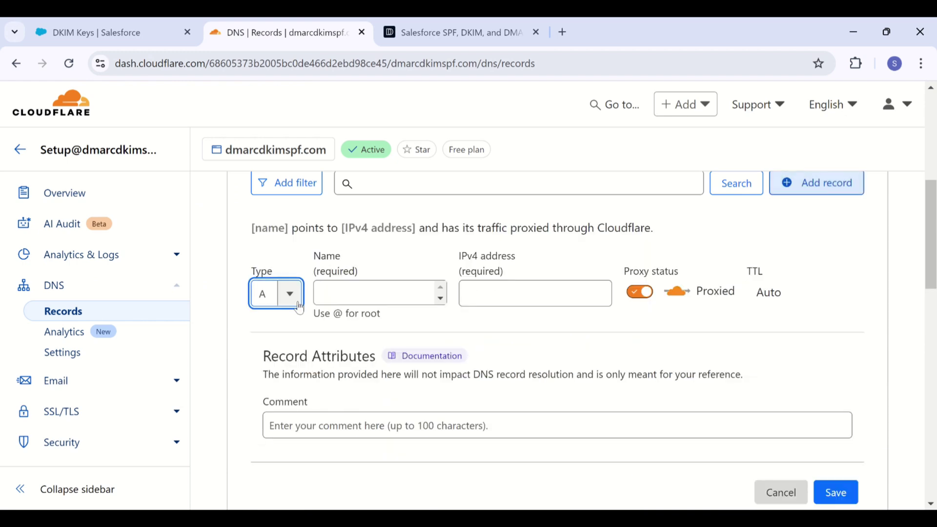
click(298, 303)
scroll(287, 430, down, 5)
click(285, 425)
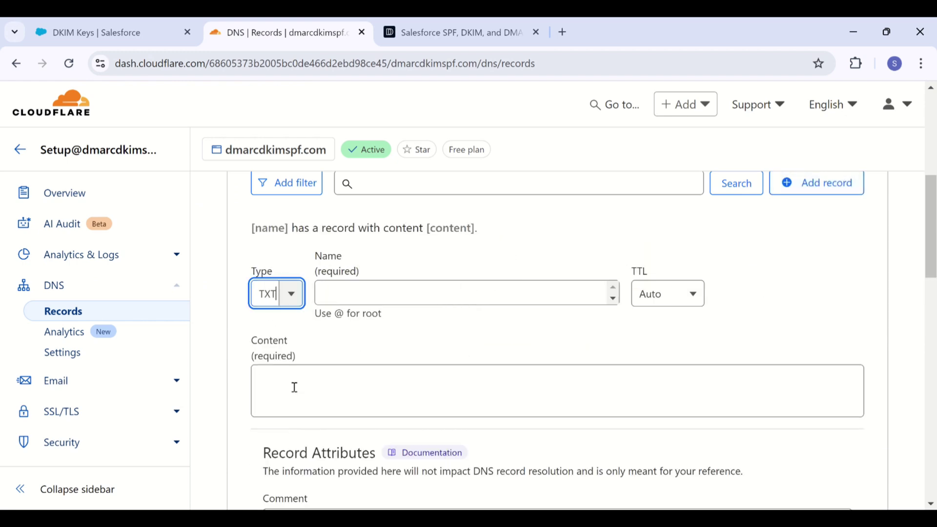
click(383, 285)
text(dmarcdk)
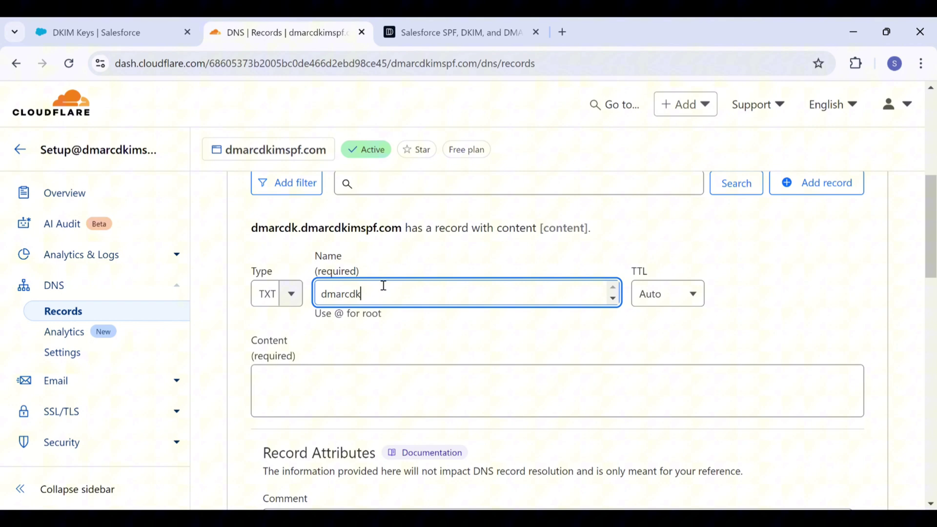
text(imspf.com)
click(397, 385)
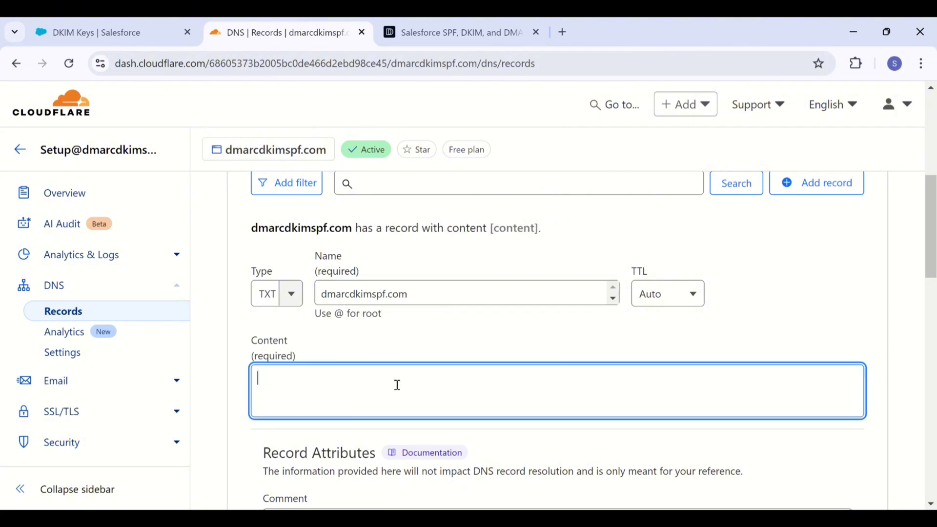
key(ctrl+v)
scroll(732, 456, down, 3)
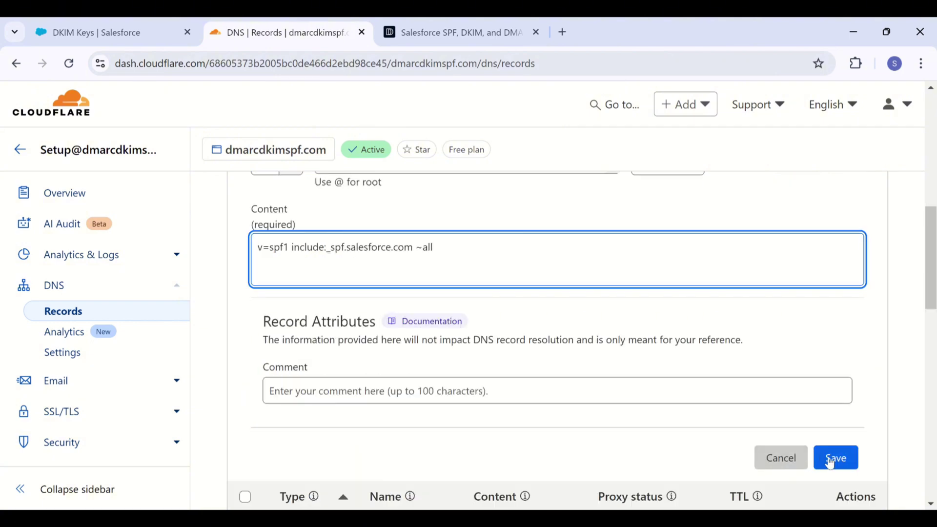
click(829, 462)
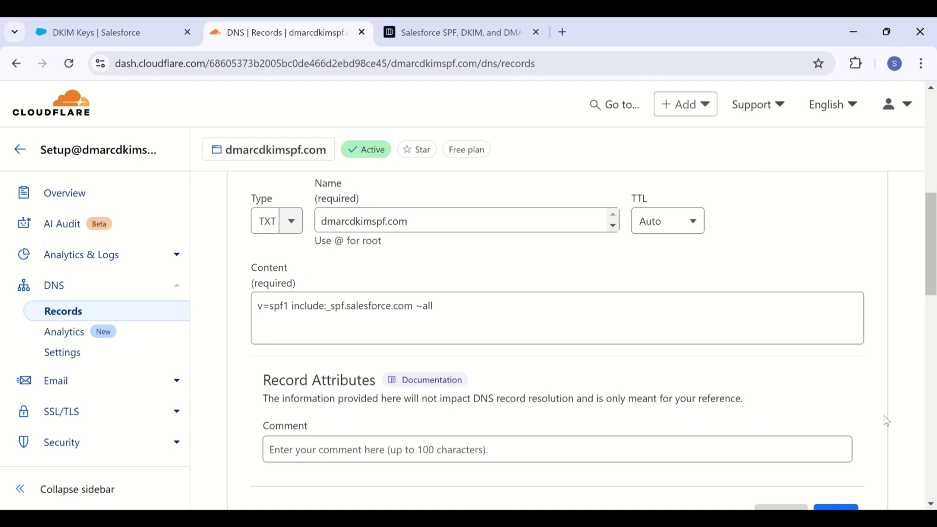
Step: Return to the Salesforce guide and follow its footer link to the DMARC Check tool
key(ctrl+Tab)
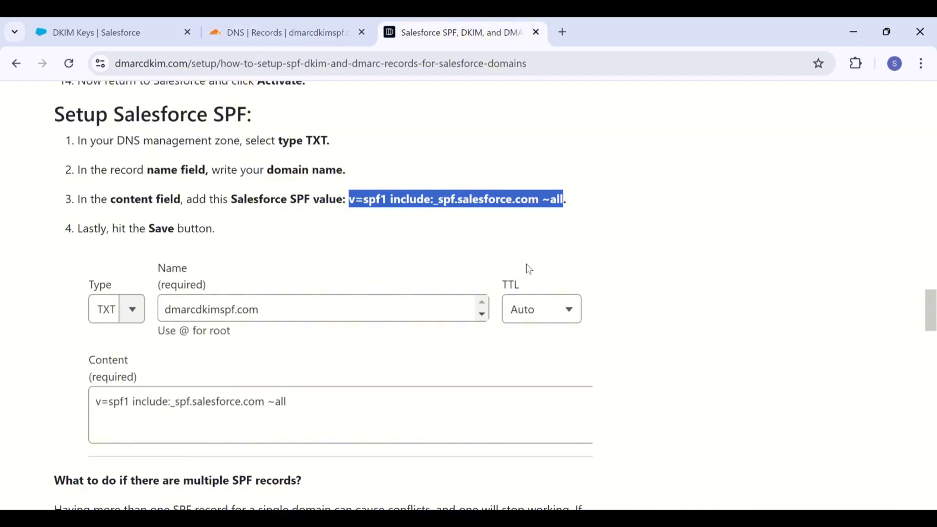
click(622, 254)
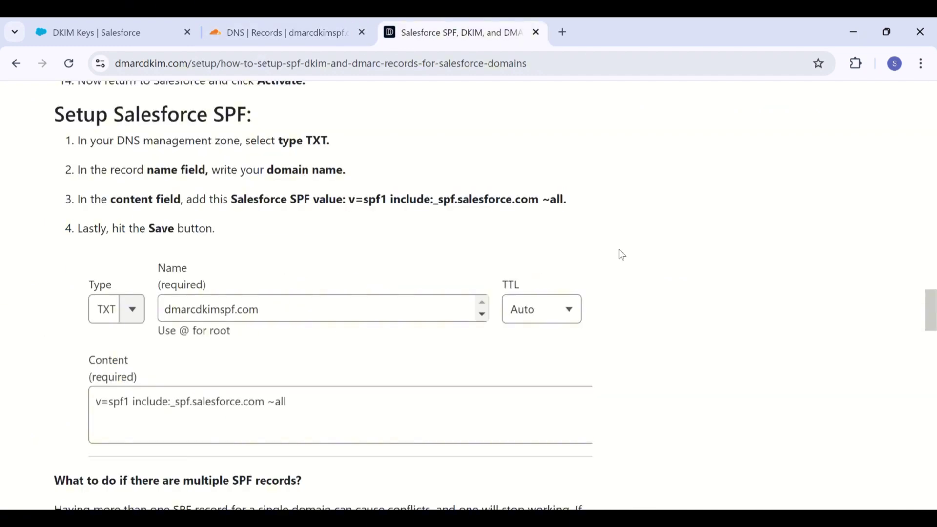
scroll(621, 254, down, 20)
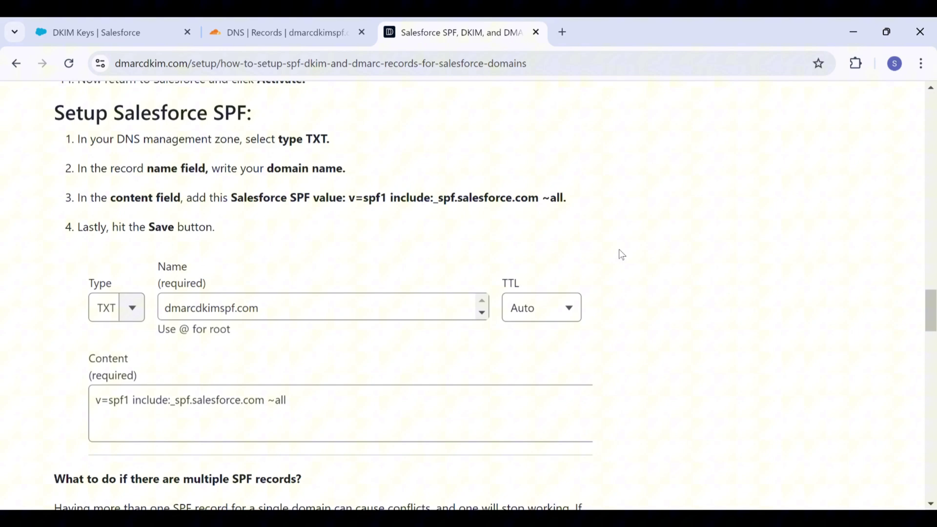
scroll(622, 255, down, 10)
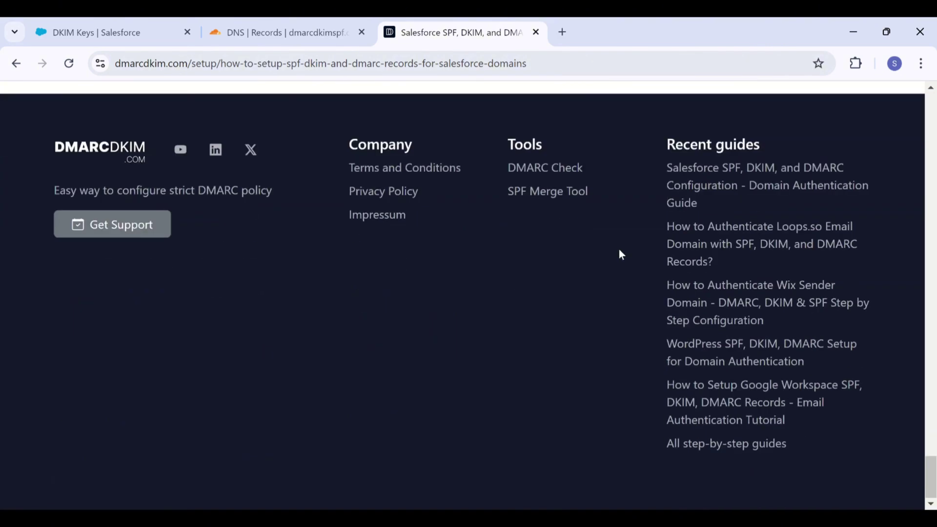
click(566, 170)
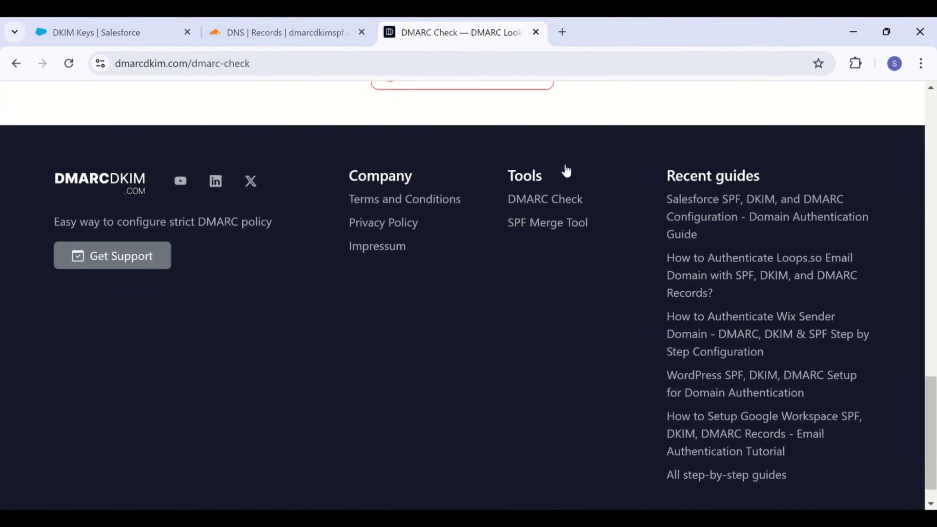
Step: Check dmarcdkimspf.com and review the no-DMARC and multiple-SPF-records warnings
click(436, 296)
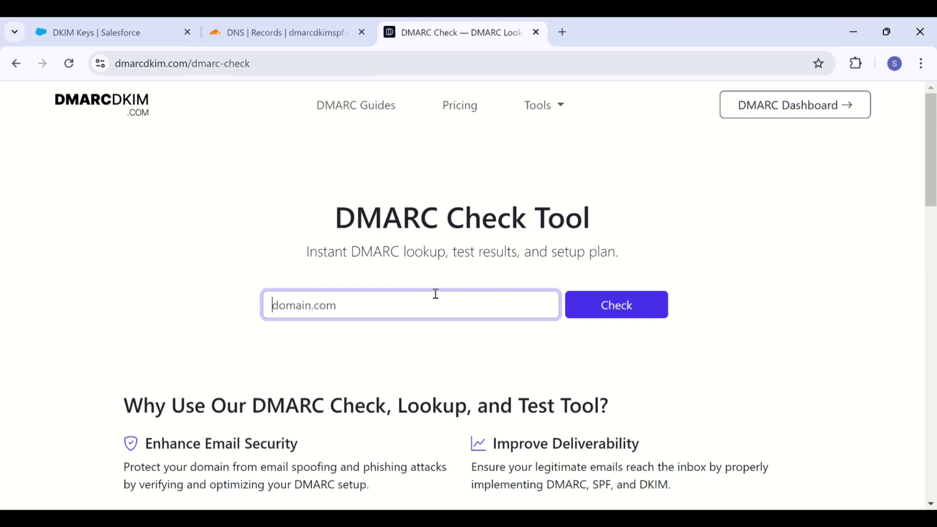
click(404, 341)
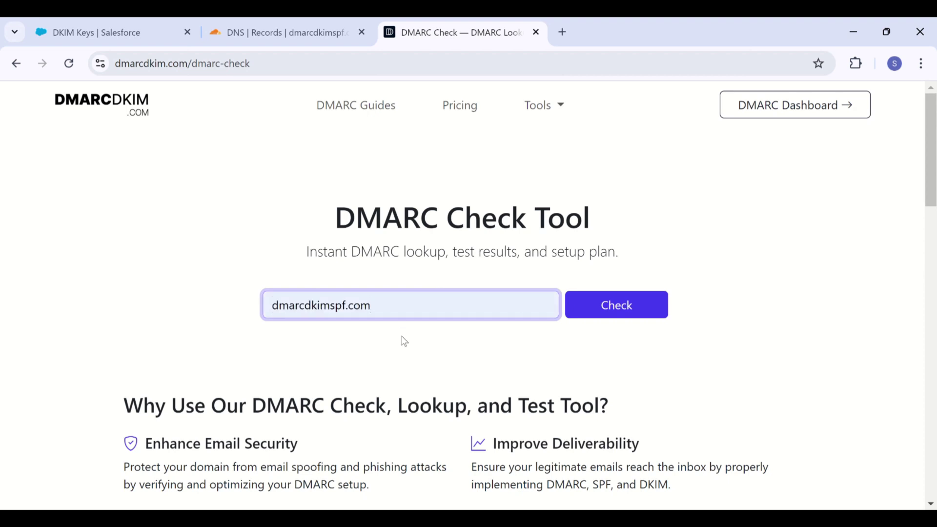
click(596, 307)
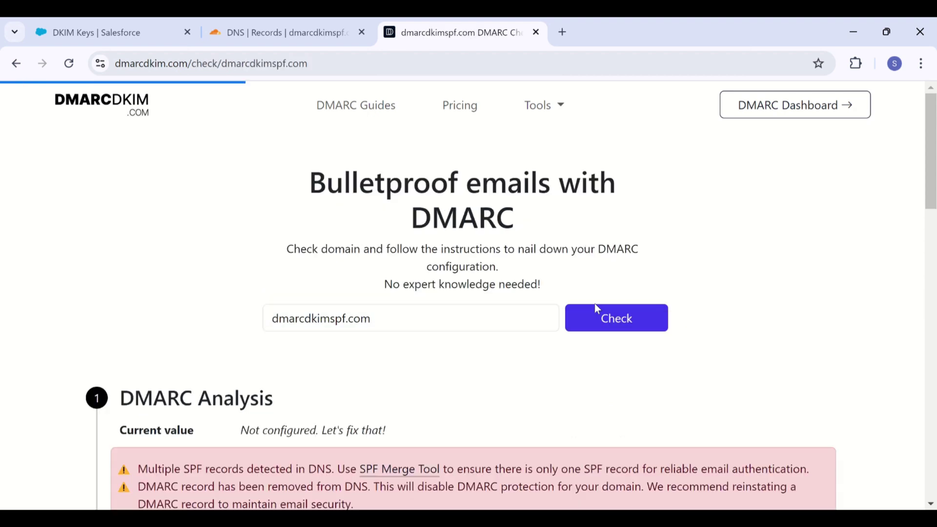
scroll(586, 396, down, 2)
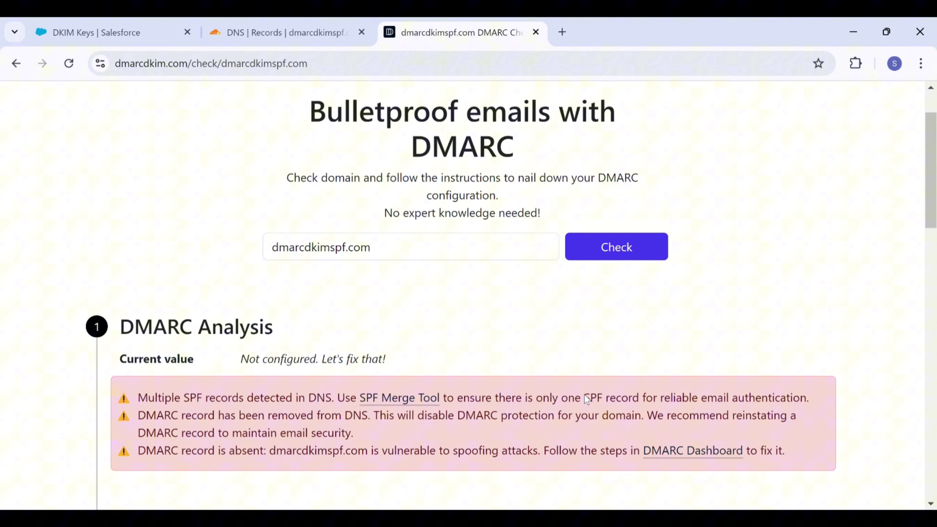
scroll(585, 394, down, 1)
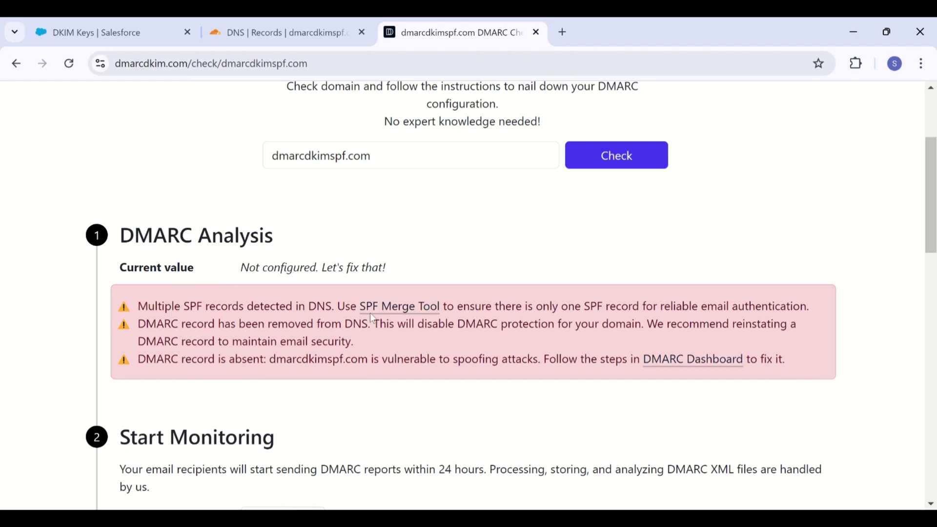
Step: Open the SPF Merge Tool in a new tab and edit Cloudflare's new SPF TXT record
click(388, 308)
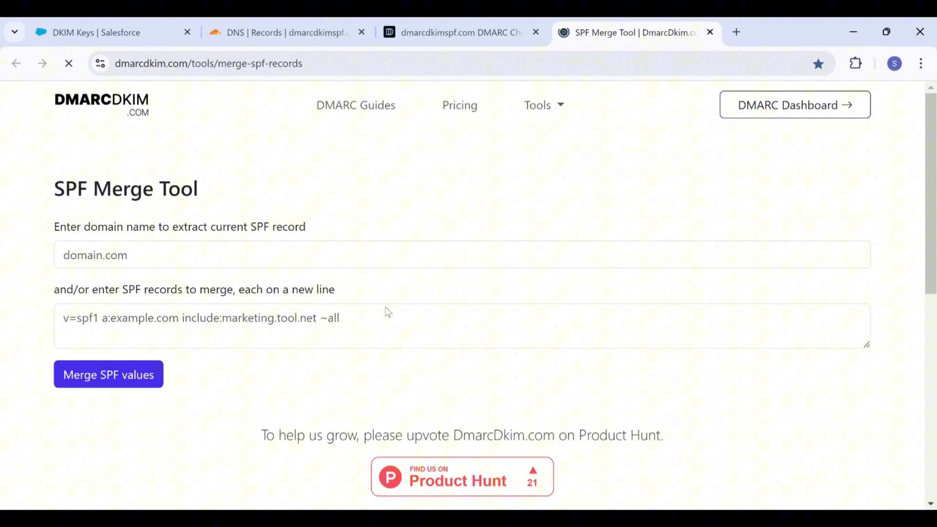
click(266, 31)
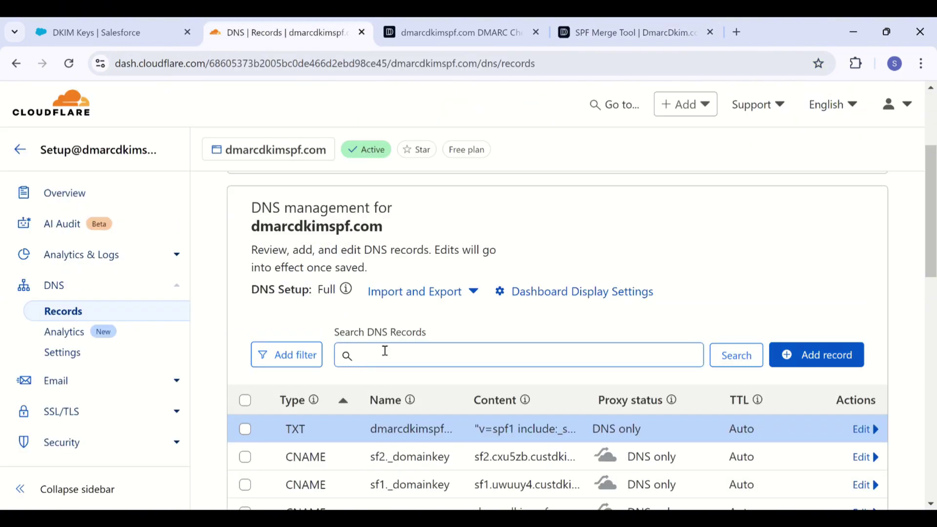
scroll(383, 350, down, 3)
scroll(507, 296, down, 3)
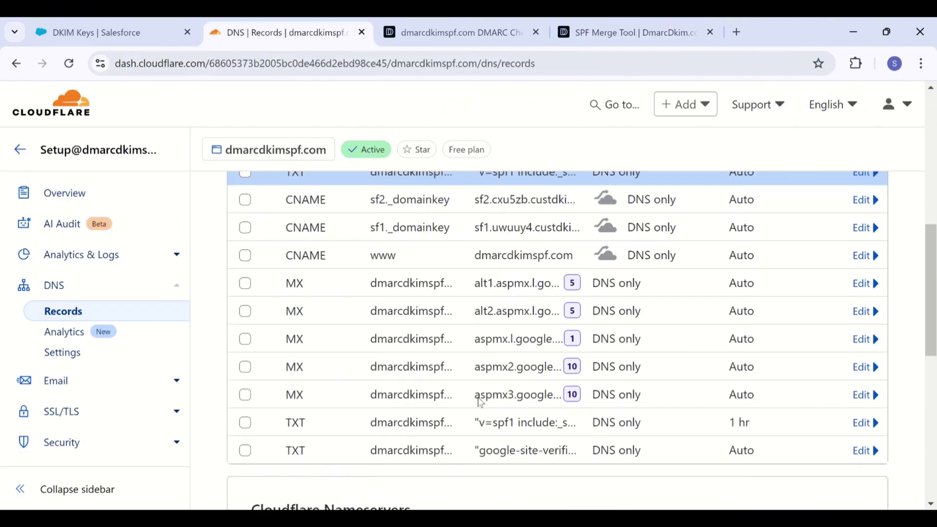
scroll(556, 423, up, 2)
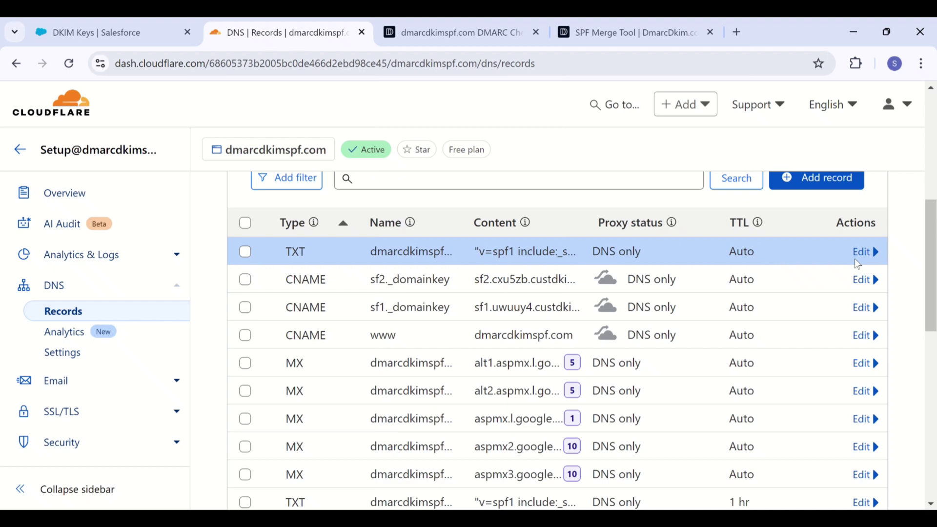
click(862, 252)
Step: Copy the record's SPF value, delete the record, and return to the SPF Merge Tool
drag(426, 400, 249, 400)
key(ctrl+c)
scroll(249, 400, down, 3)
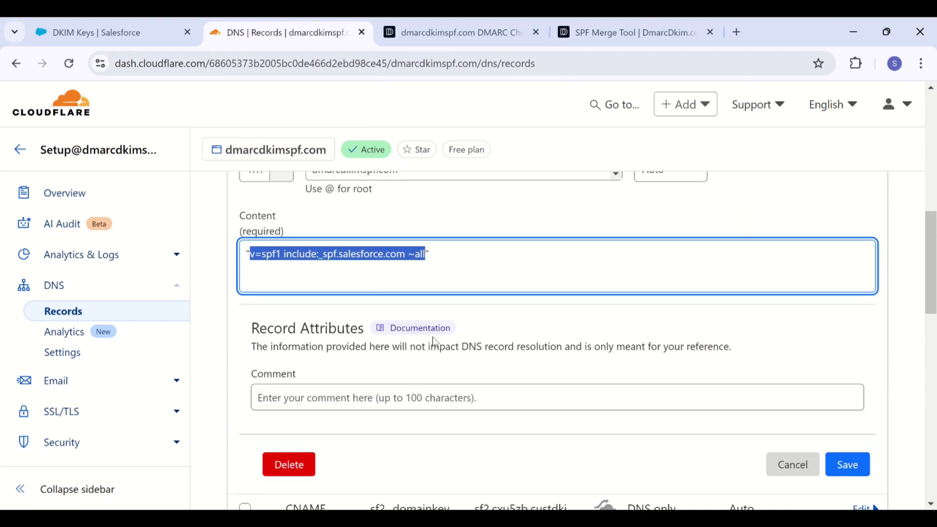
click(289, 464)
click(739, 389)
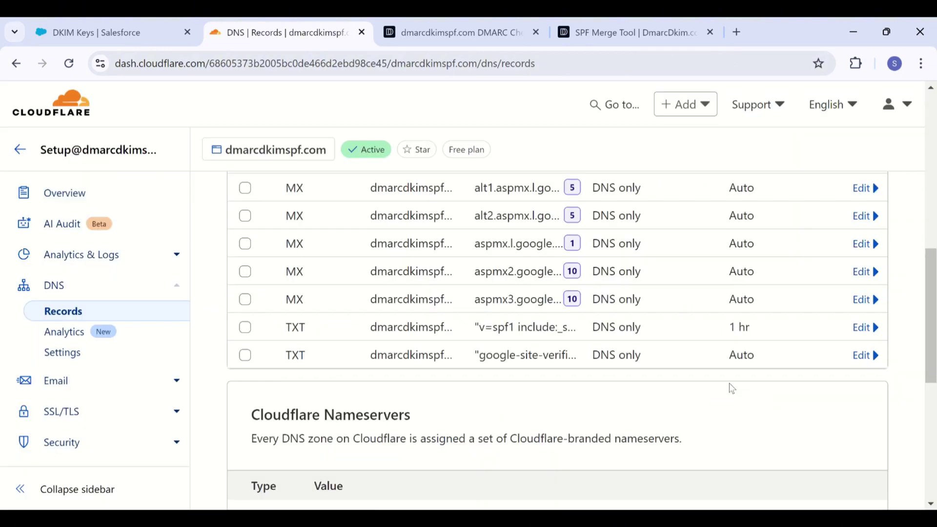
click(566, 33)
Step: Merge the Salesforce include into dmarcdkimspf.com's SPF to get v=spf1 include:_spf.google.com include:_spf.salesforce.com ~all, then copy it
click(217, 265)
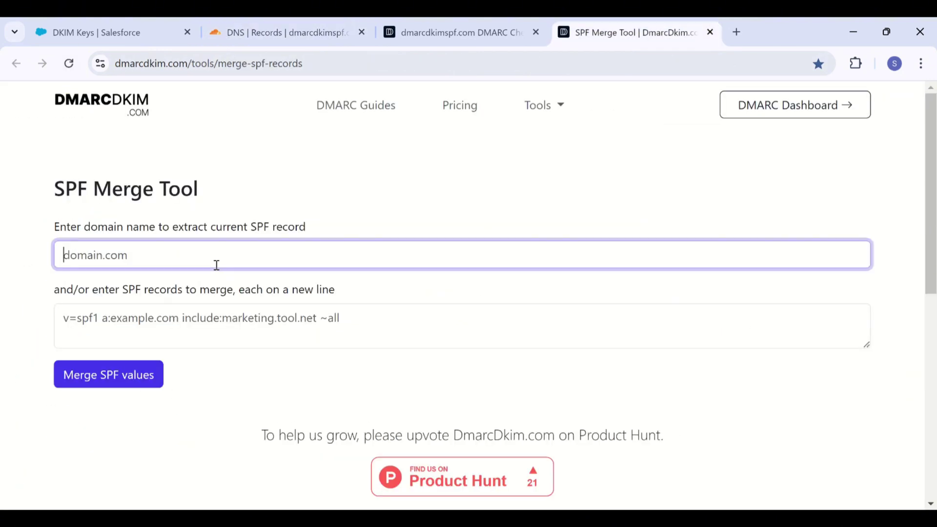
click(190, 293)
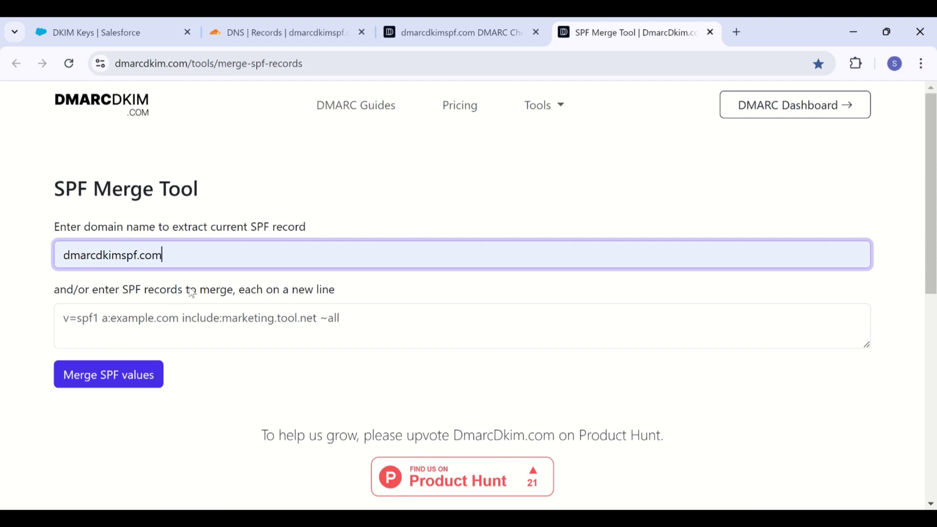
click(165, 320)
key(ctrl+v)
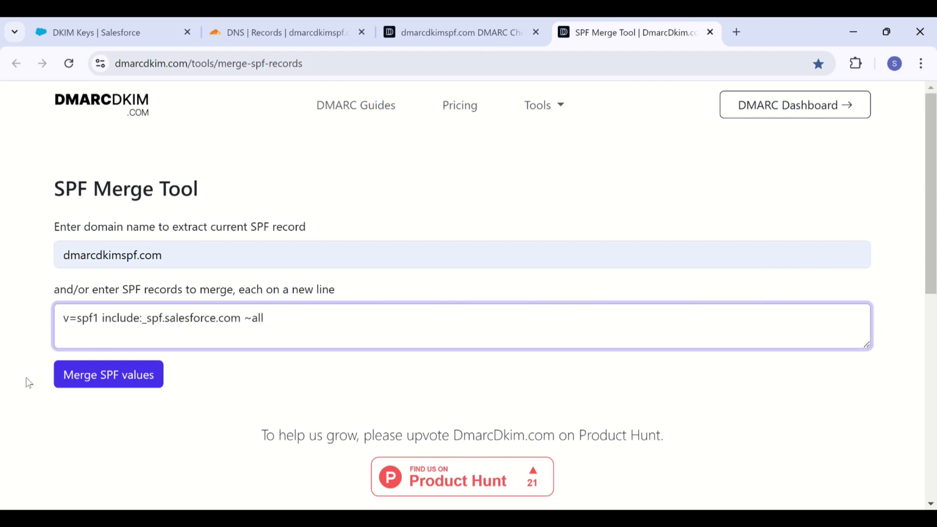
click(89, 385)
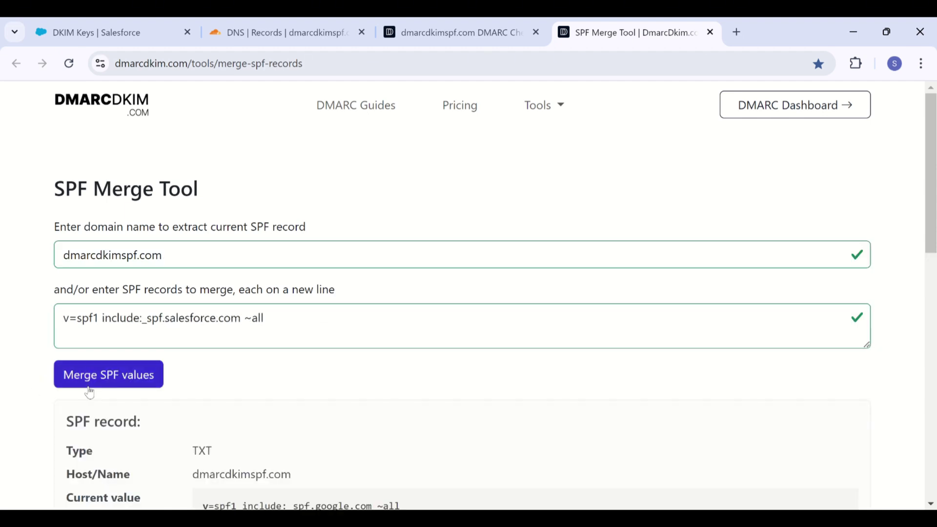
scroll(322, 447, down, 3)
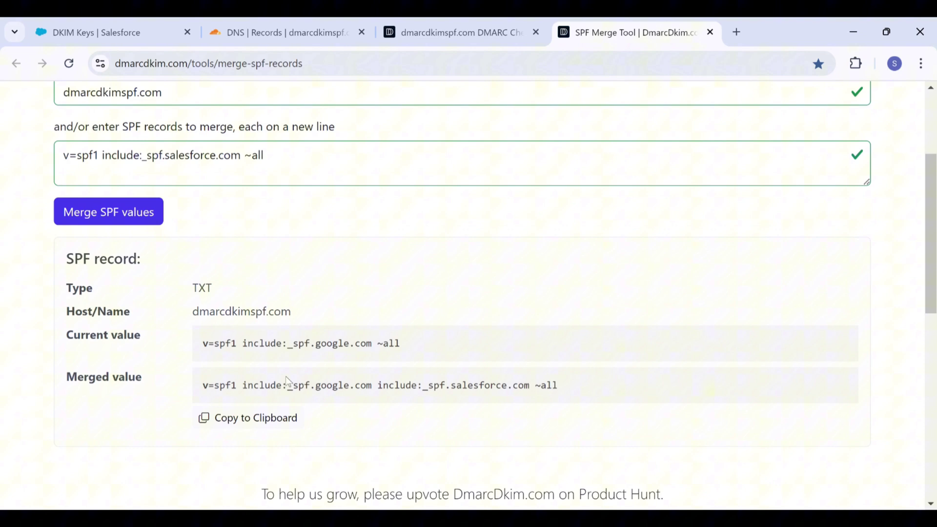
click(296, 413)
Step: Replace the Cloudflare SPF TXT record's old content with the merged Google-plus-Salesforce value and save
click(288, 31)
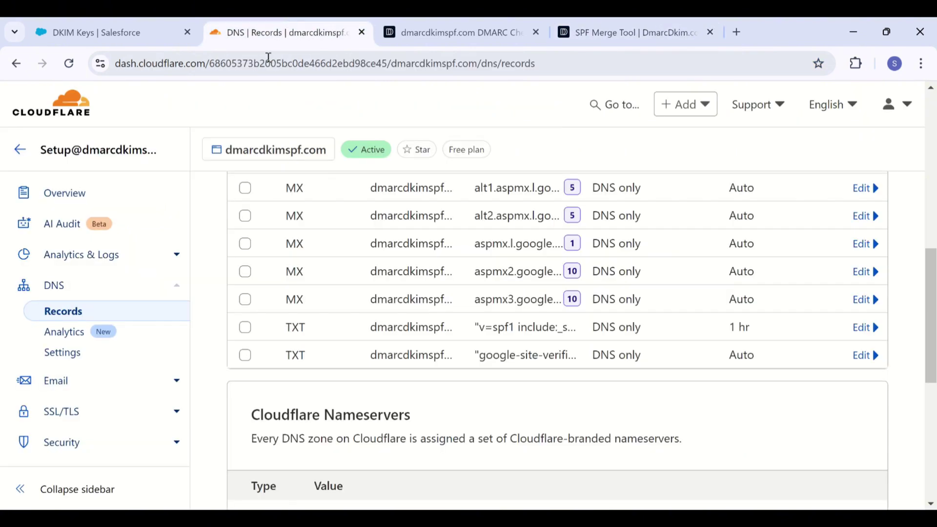
click(618, 331)
click(441, 322)
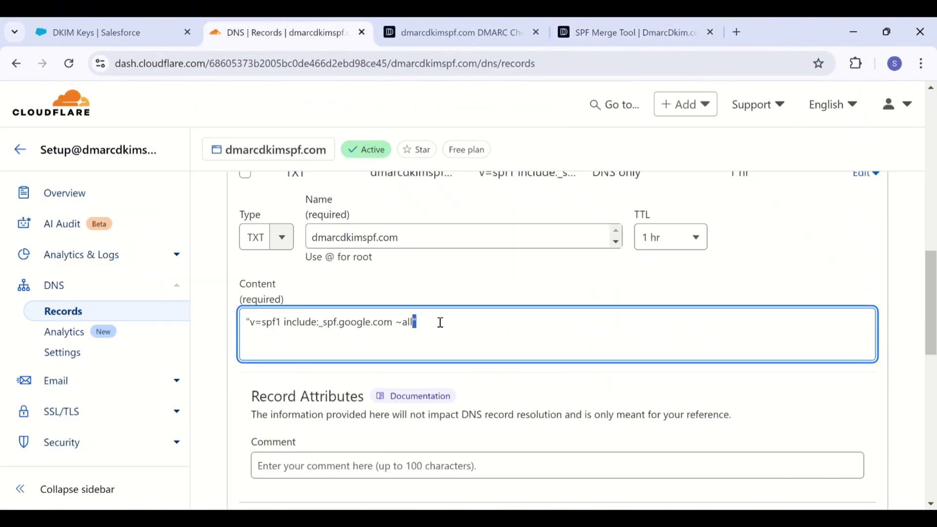
key(ctrl+a)
key(ctrl+v)
scroll(560, 391, down, 3)
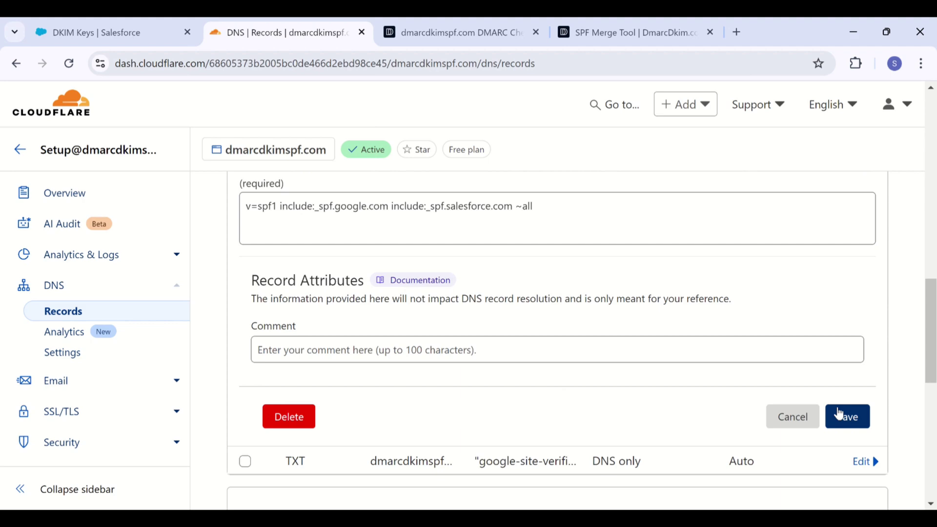
click(839, 412)
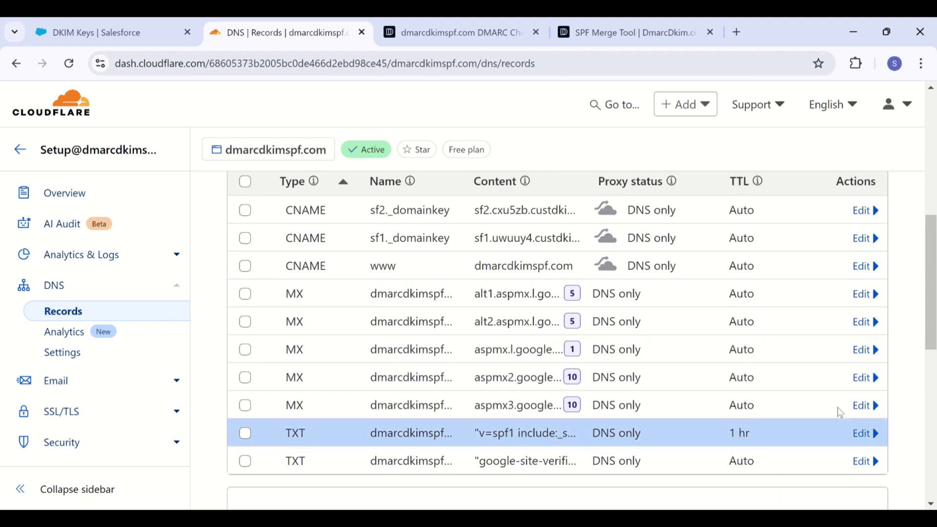
click(634, 31)
Step: Start a new Cloudflare TXT record named _dmarc, copied from the DMARC checker
click(710, 33)
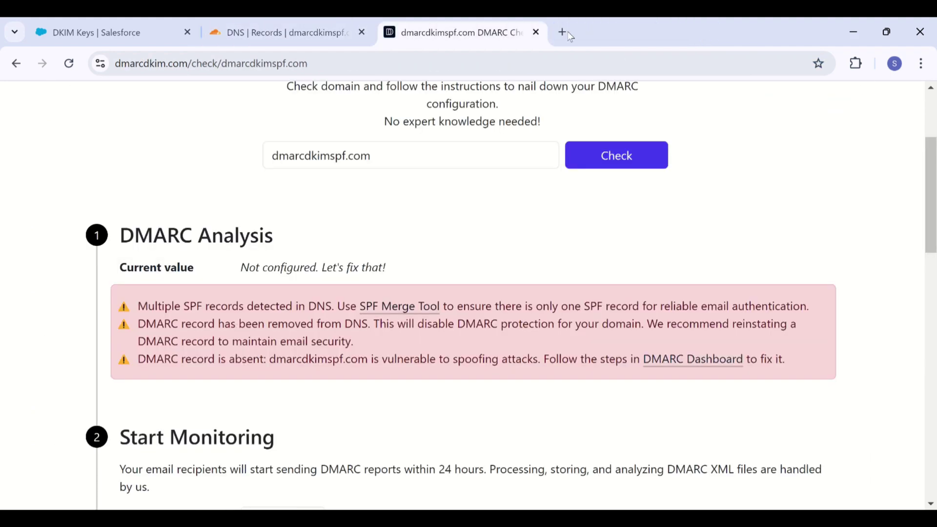
scroll(459, 298, down, 5)
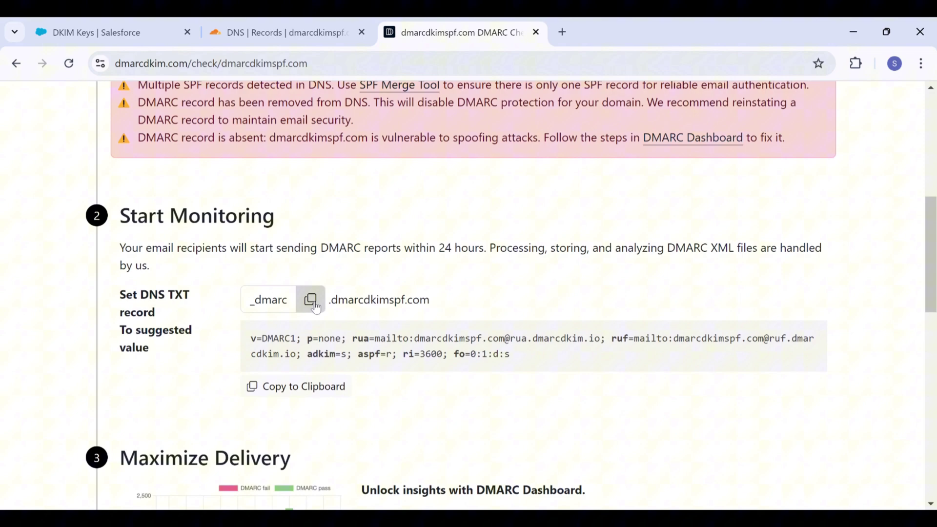
click(278, 31)
scroll(682, 266, up, 2)
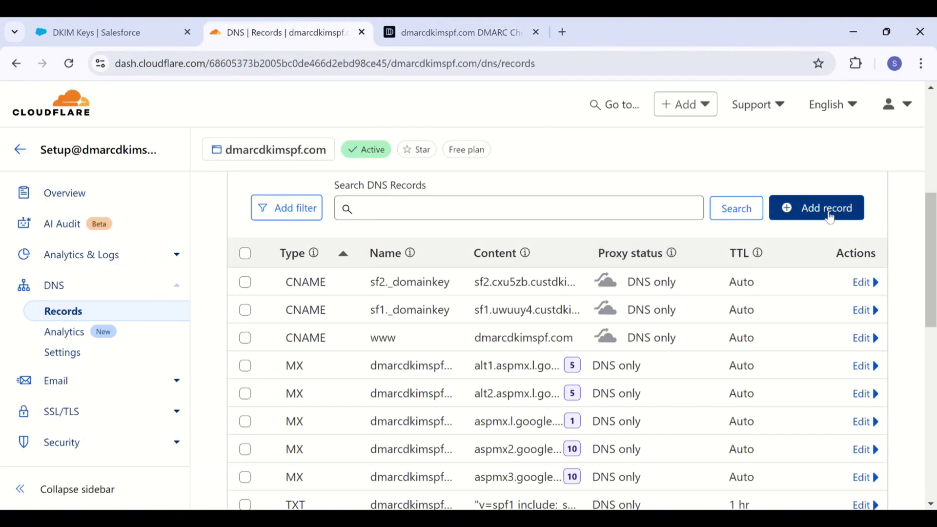
click(815, 208)
click(276, 318)
text(TXT)
key(Return)
click(382, 323)
key(ctrl+v)
Step: Fill the _dmarc record's content with the suggested v=DMARC1; p=none value and save it
click(459, 32)
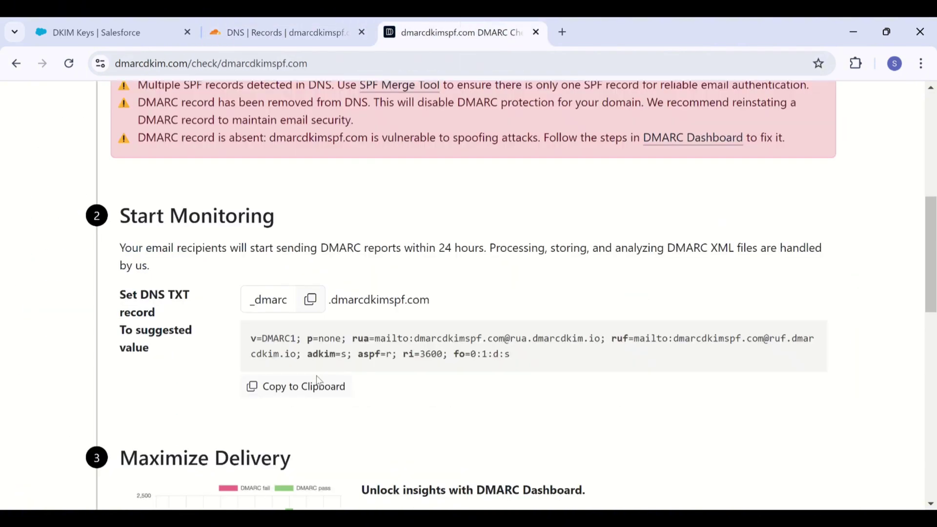
click(279, 22)
click(437, 419)
key(ctrl+v)
scroll(557, 420, down, 3)
click(836, 458)
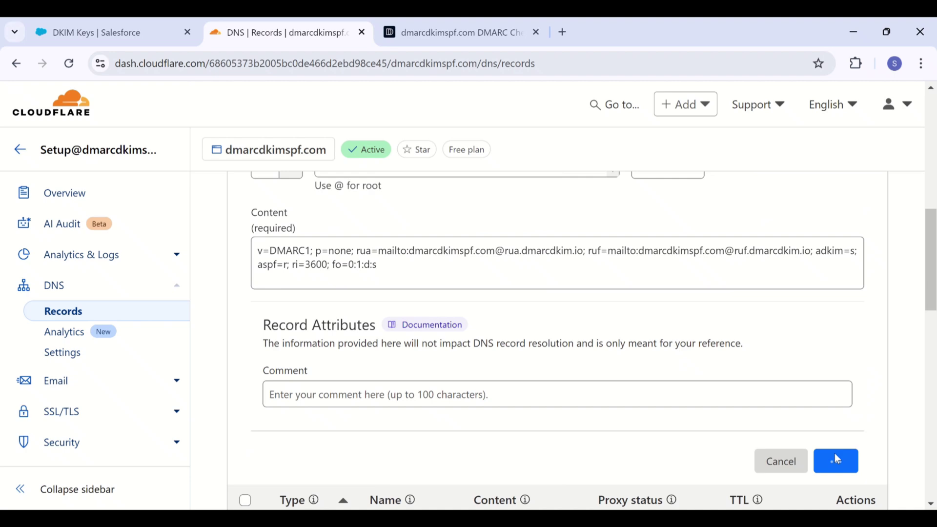
click(495, 32)
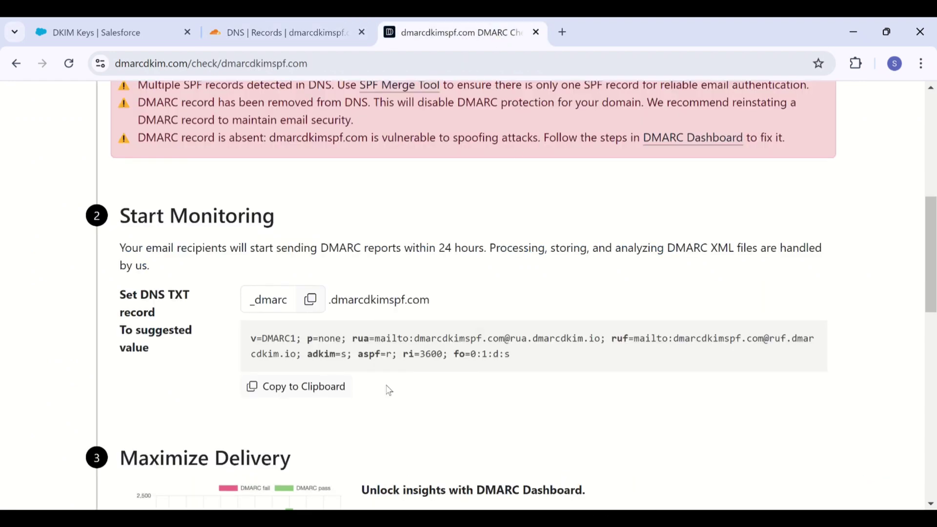
scroll(389, 390, down, 1)
scroll(389, 390, down, 2)
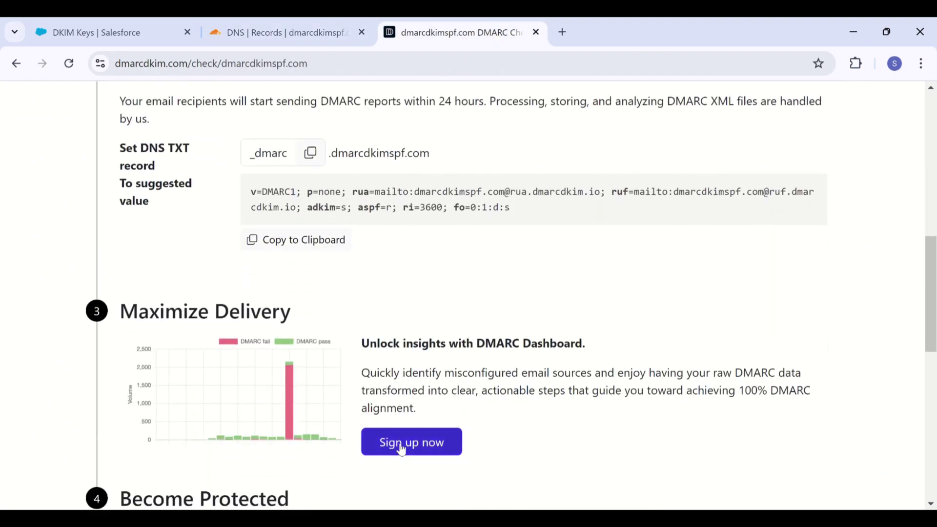
Step: Go to the DMARC Dashboard domain list, dismiss the signed-in notice, and start Connect domain for dmarcdkimspf.com
click(400, 443)
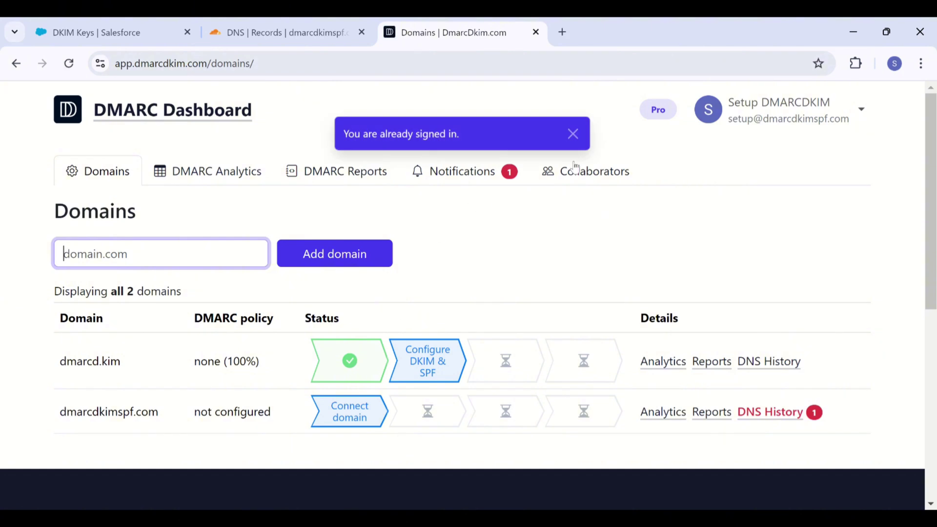
click(574, 135)
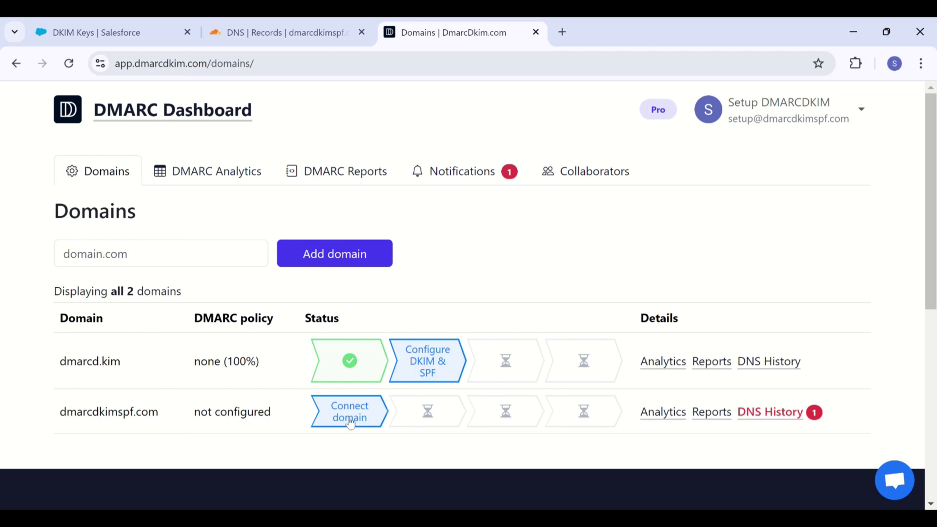
scroll(350, 422, down, 1)
click(350, 388)
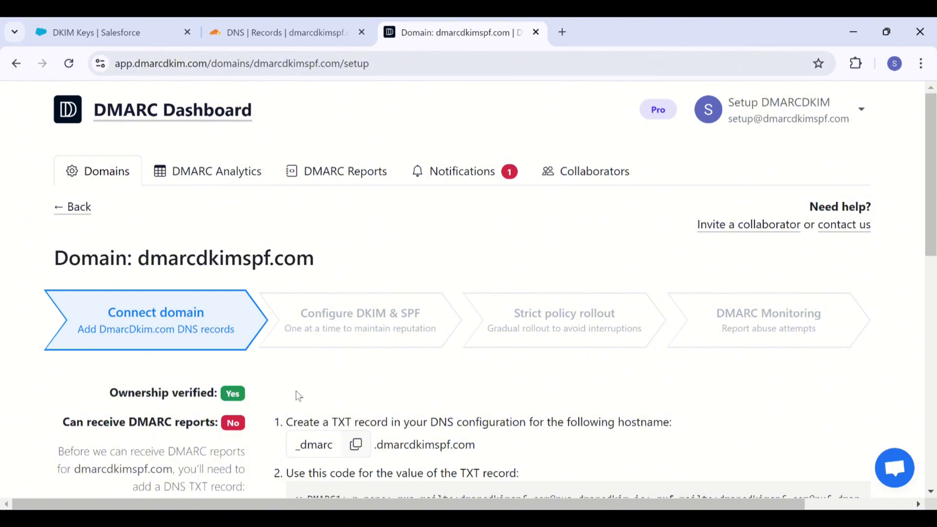
Step: Run the DNS records check so dmarcdkimspf.com is verified
scroll(180, 389, down, 3)
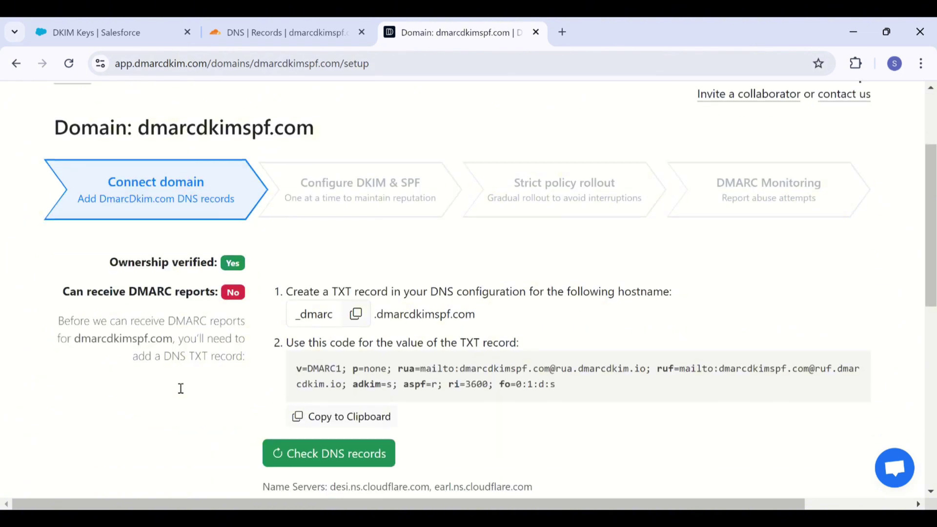
click(291, 445)
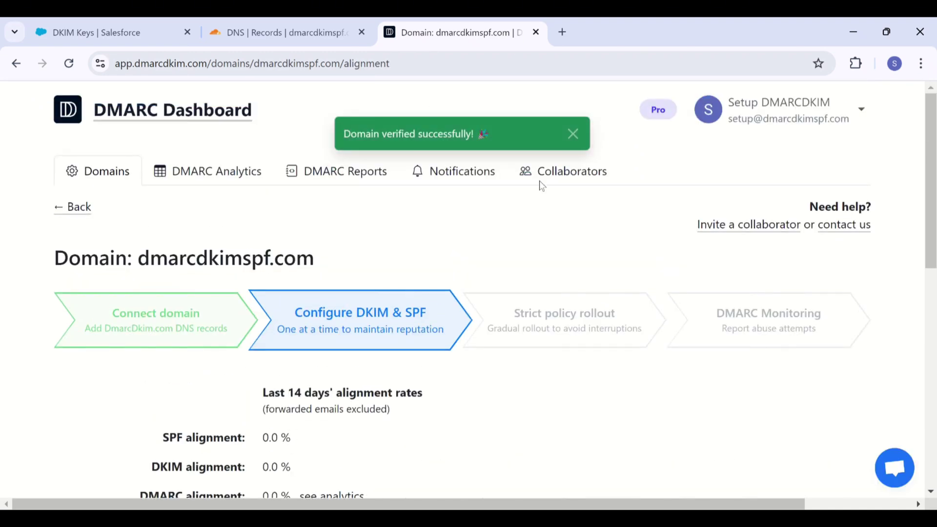
click(574, 133)
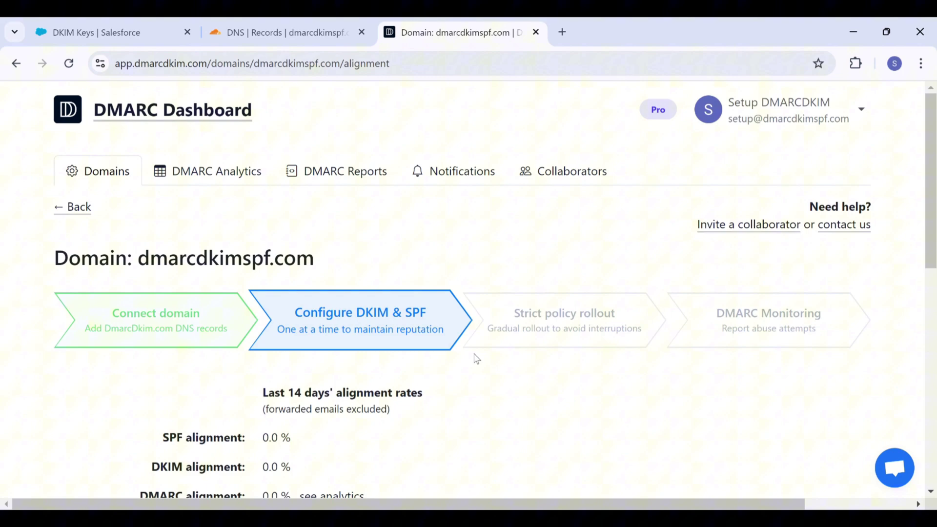
Step: Move through Strict policy rollout to the DMARC Monitoring page showing 10 reports
scroll(475, 358, down, 2)
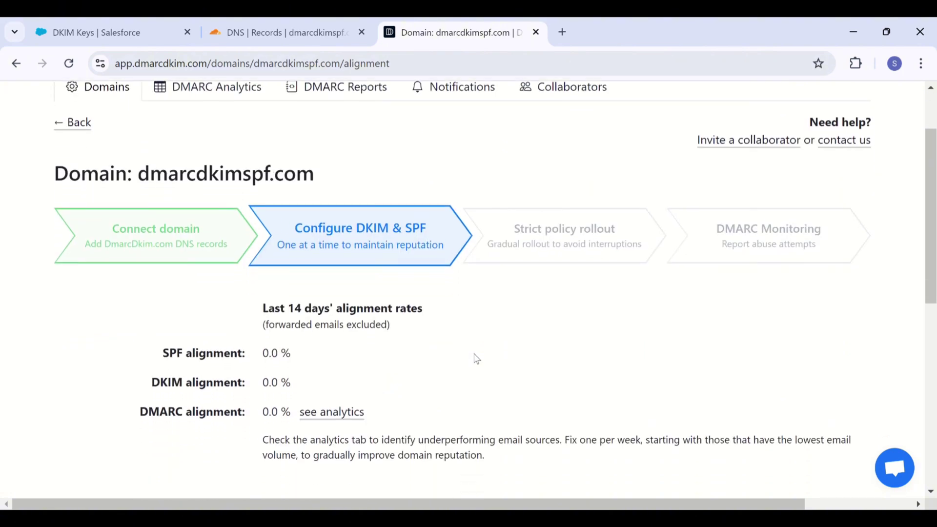
click(540, 260)
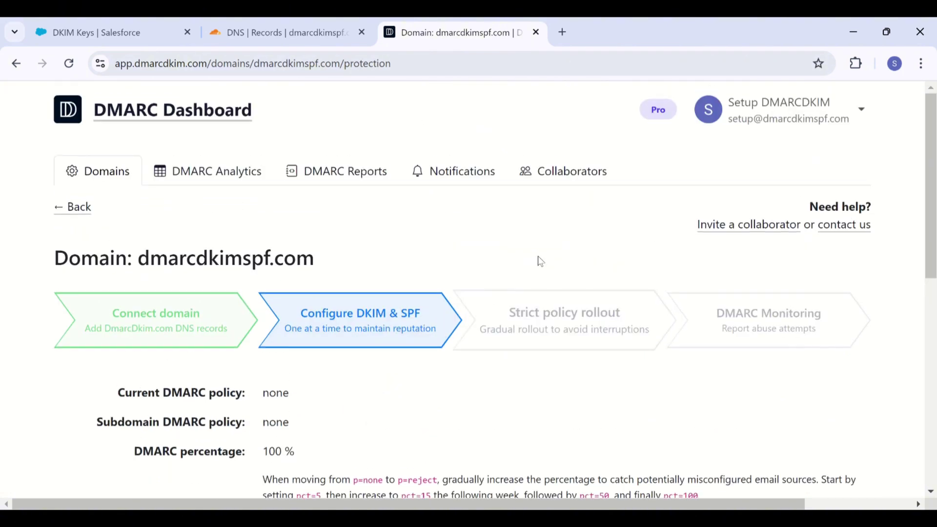
scroll(462, 379, down, 2)
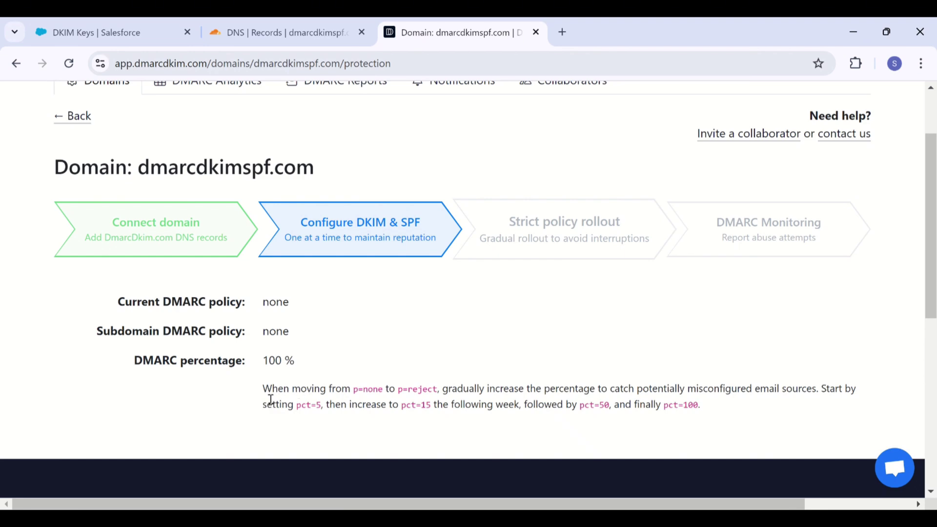
click(718, 227)
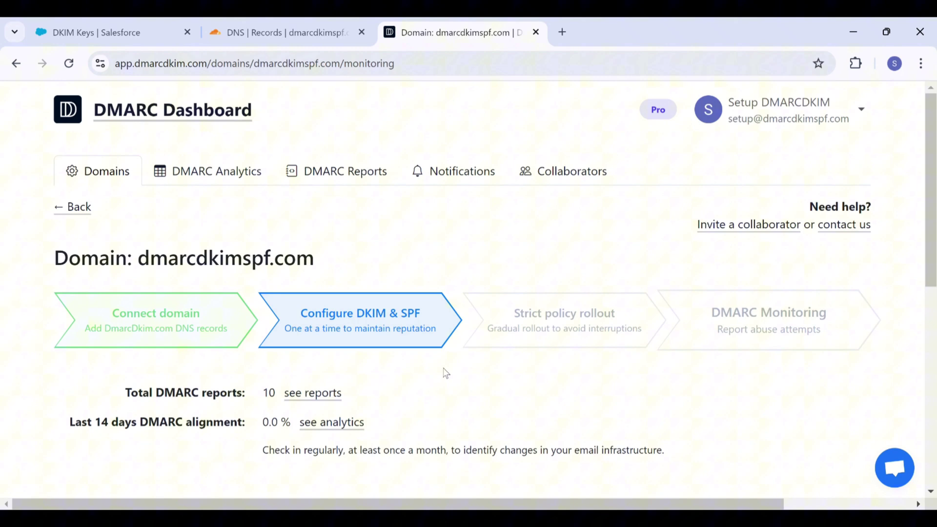
Step: Open dmarcdkimspf.com's DNS History from the Domains list and review the merged SPF and DMARC entries
click(75, 211)
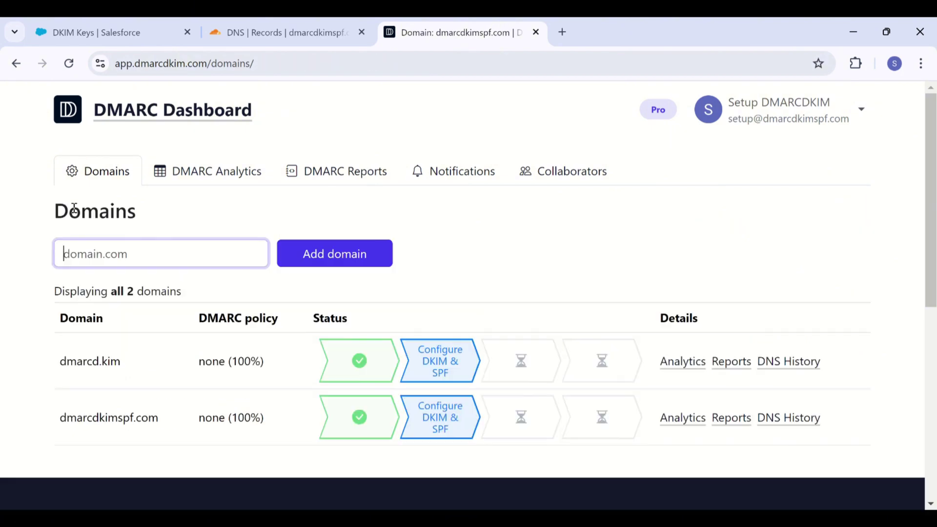
click(785, 423)
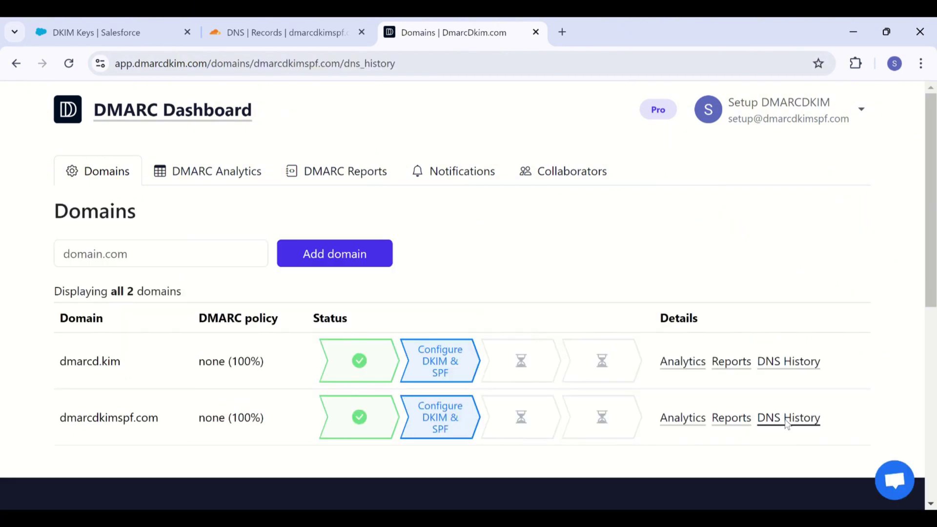
scroll(412, 396, down, 1)
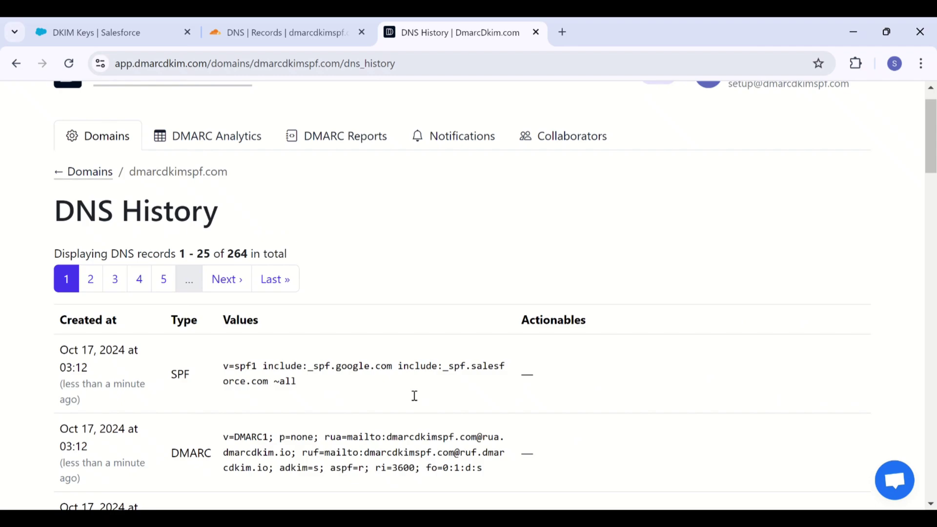
scroll(414, 396, down, 15)
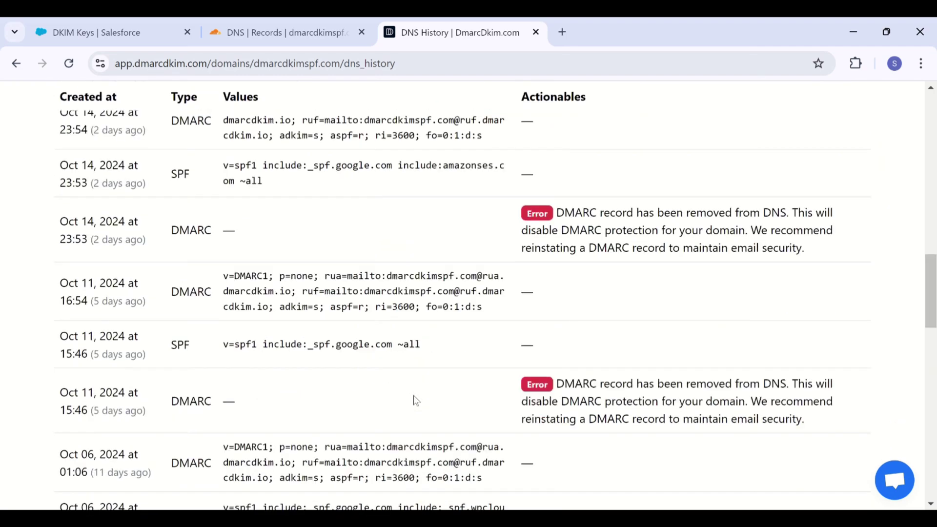
scroll(415, 400, down, 10)
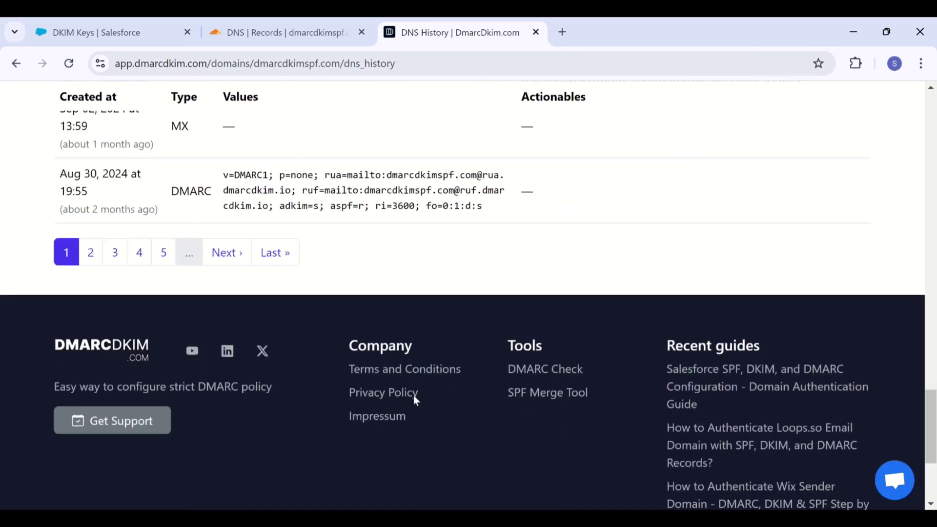
scroll(414, 395, up, 20)
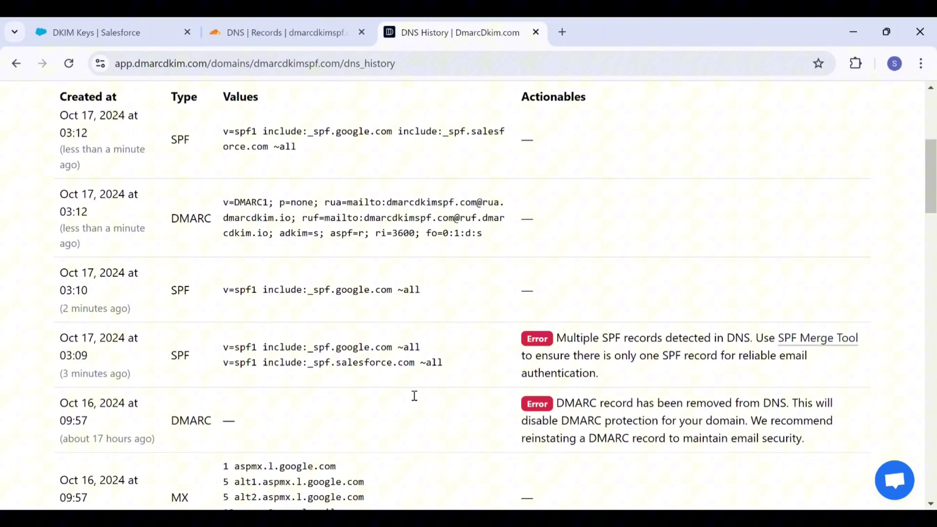
scroll(414, 396, up, 5)
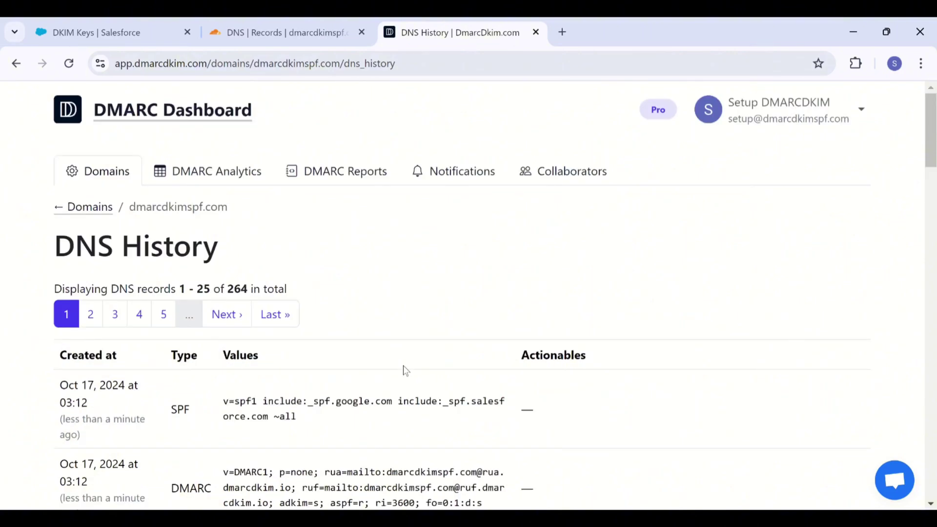